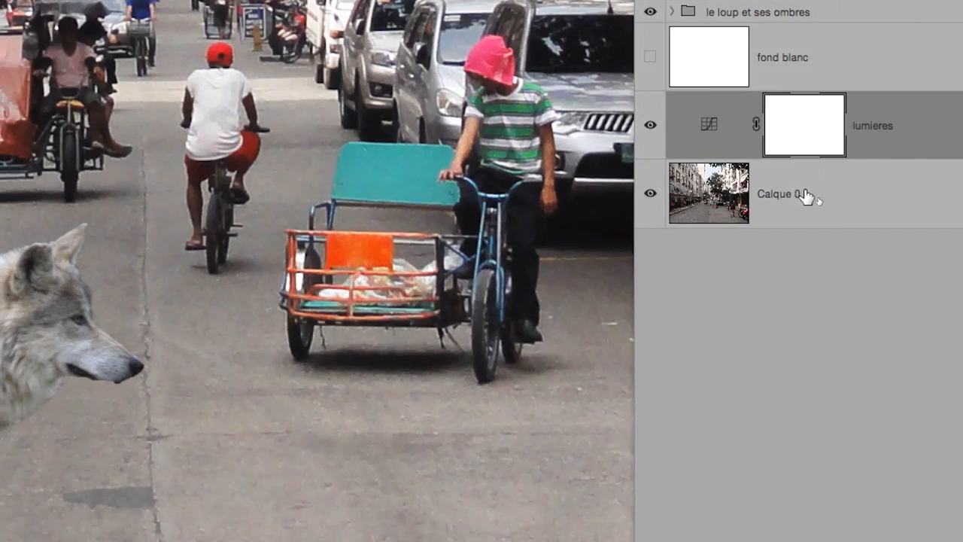
# Add a Curves (Courbes) adjustment layer directly above the lumieres layer
pyautogui.click(799, 223)
pyautogui.click(739, 173)
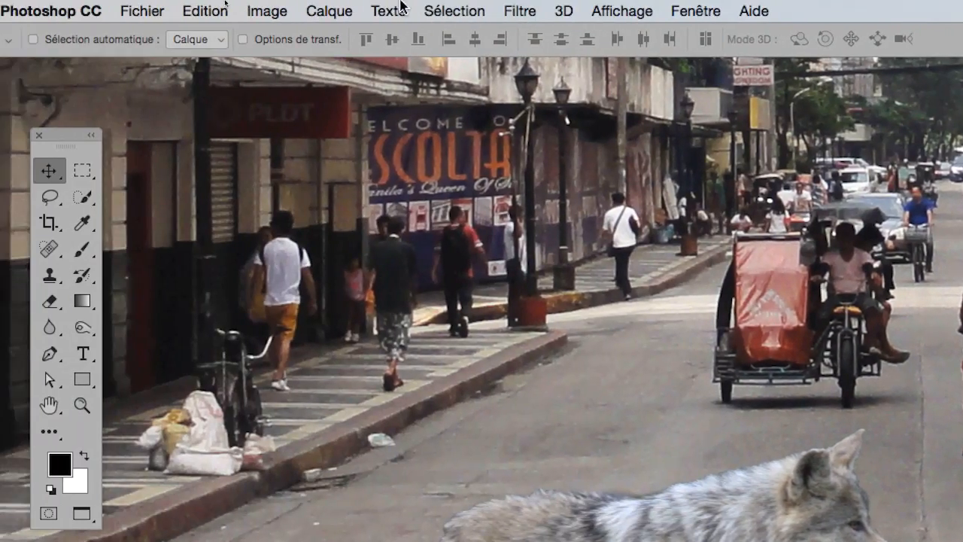
pyautogui.click(382, 9)
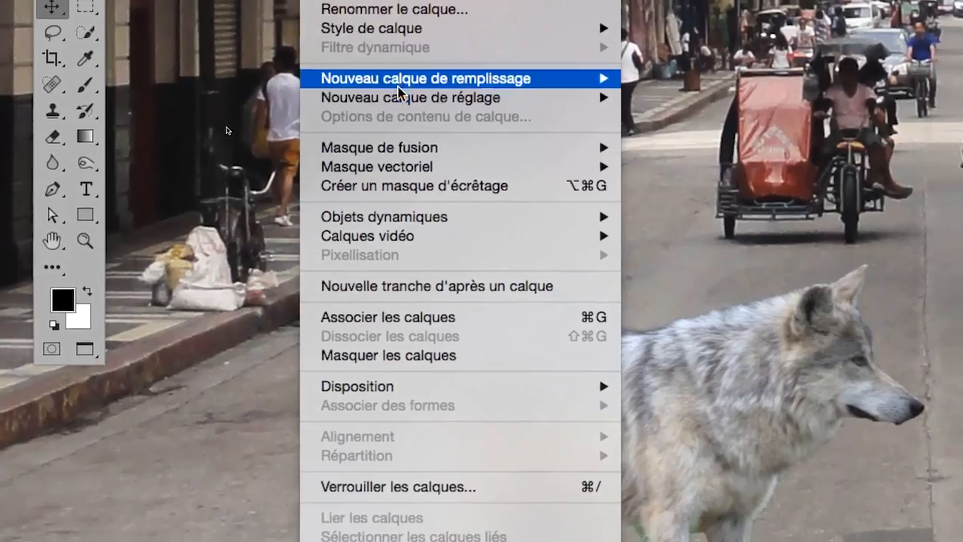
pyautogui.moveTo(417, 262)
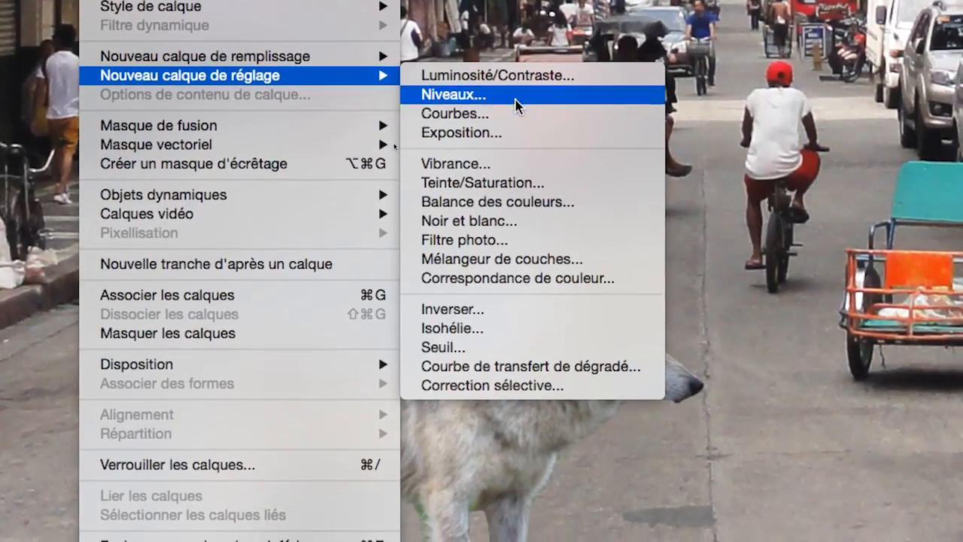
pyautogui.click(542, 127)
pyautogui.click(678, 116)
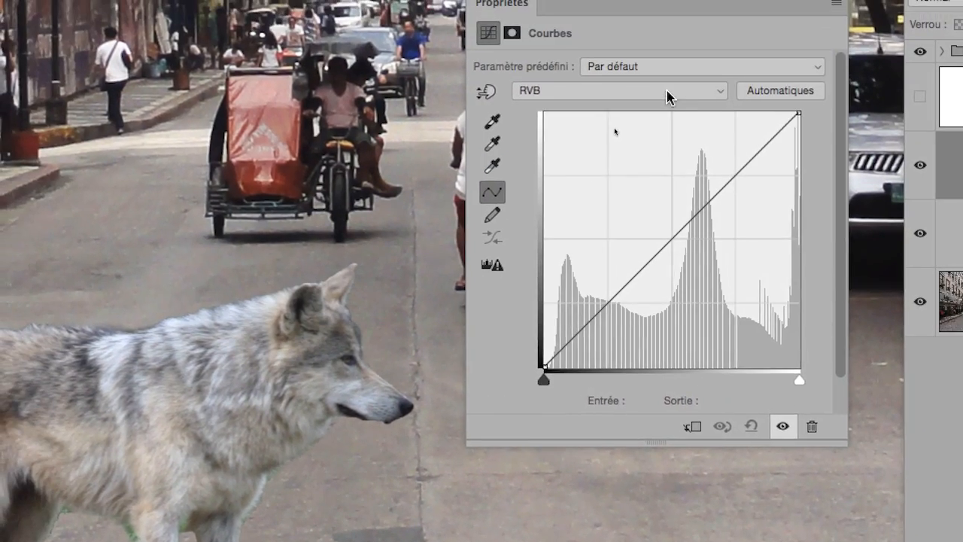
# Rename the new curves adjustment layer as "couleurs"
pyautogui.click(645, 47)
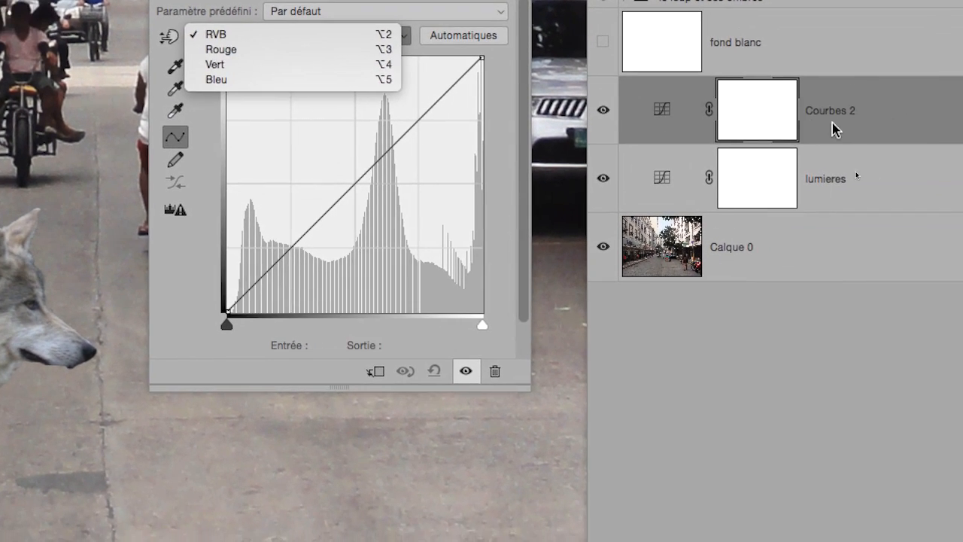
pyautogui.click(832, 123)
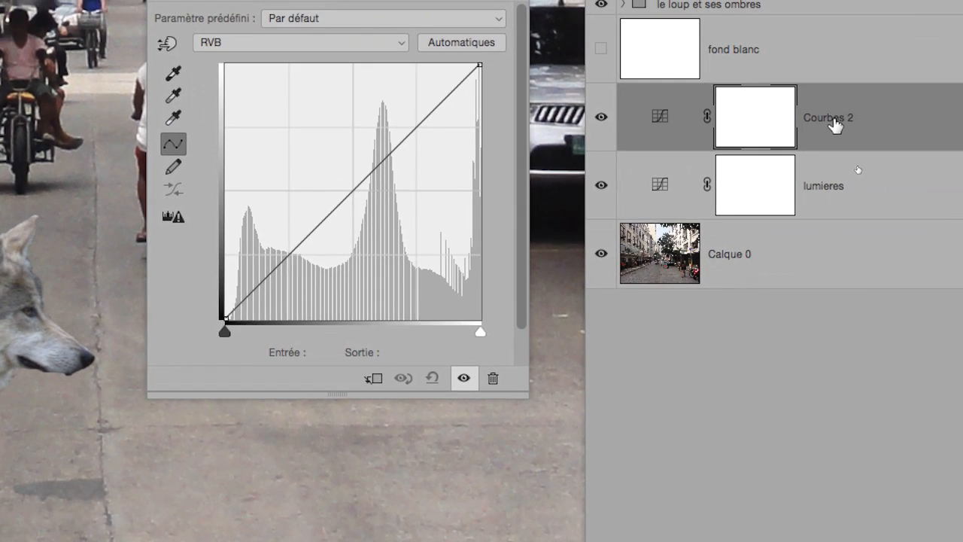
pyautogui.doubleClick(831, 119)
pyautogui.write('couleurs')
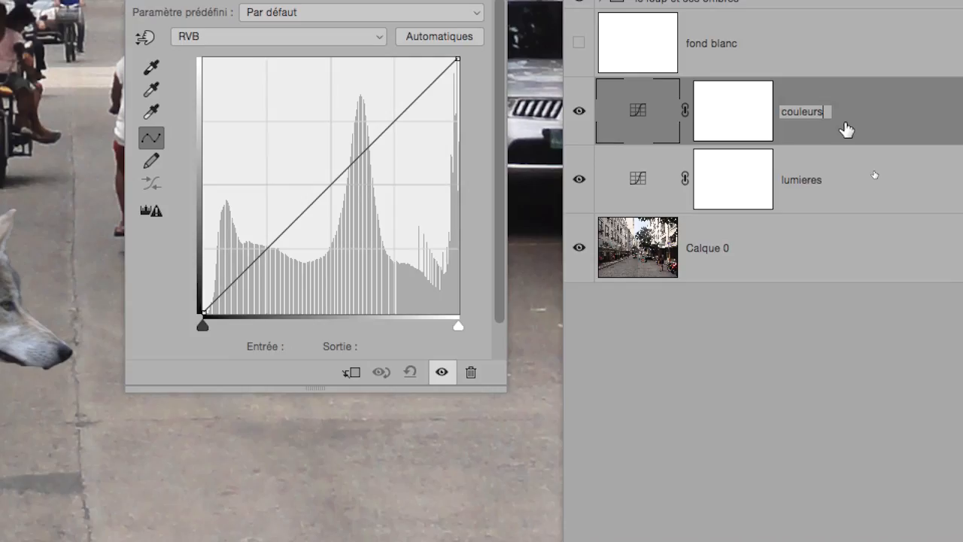
pyautogui.click(675, 127)
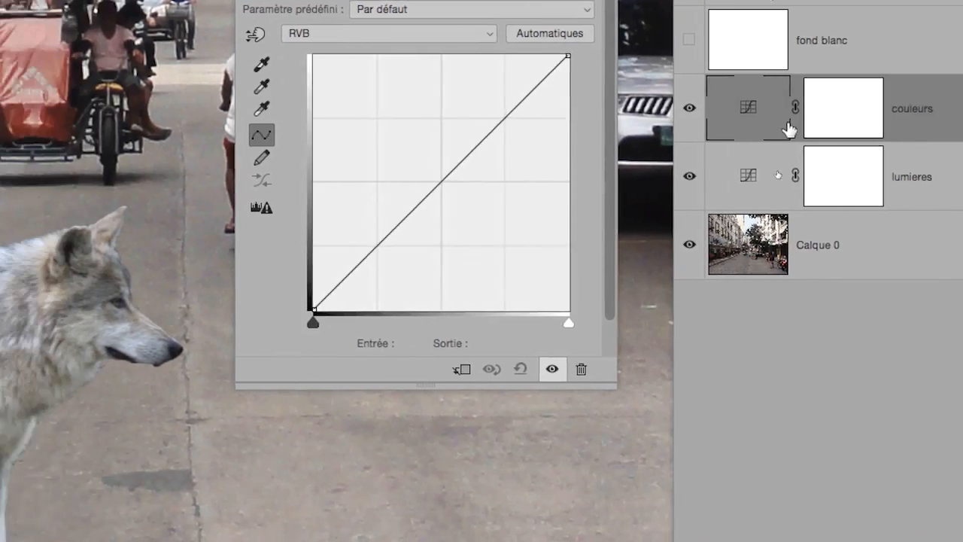
# Lower the midtones of the Bleu channel in the couleurs curves to input 132, output 114
pyautogui.click(236, 41)
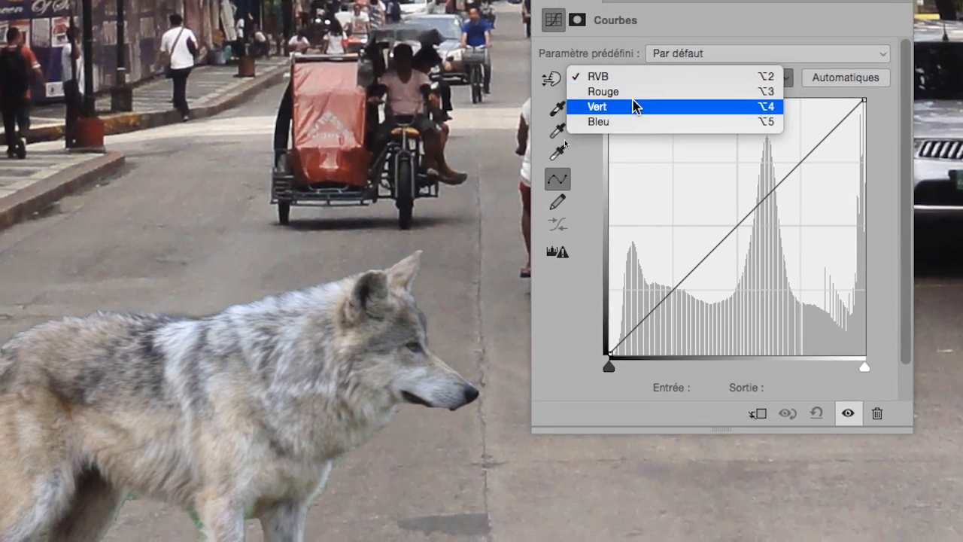
pyautogui.click(634, 122)
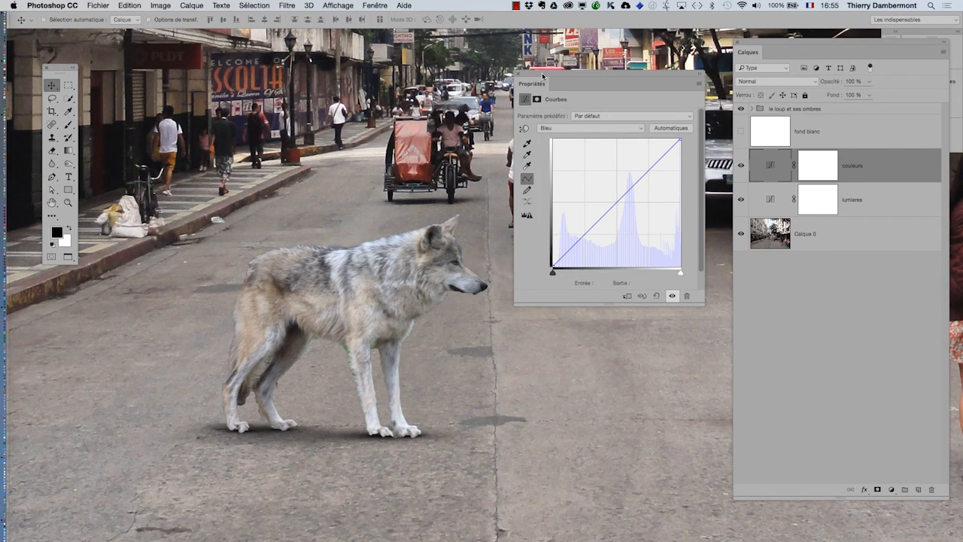
pyautogui.moveTo(542, 76); pyautogui.dragTo(680, 123)
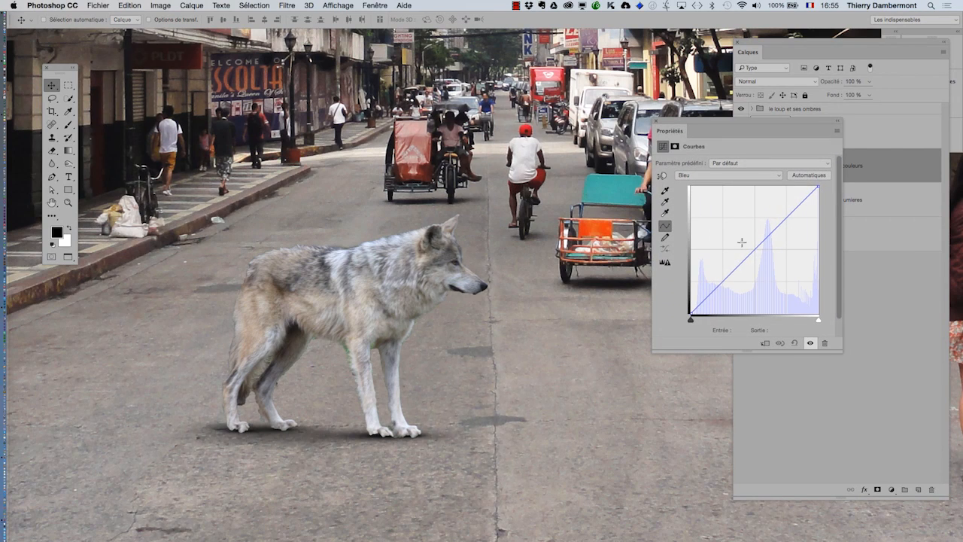
pyautogui.moveTo(751, 250)
pyautogui.mouseDown()
pyautogui.moveTo(749, 238)
pyautogui.moveTo(757, 257)
pyautogui.mouseUp()
# Raise the midtones of the Rouge channel to input 128, output 155
pyautogui.click(727, 175)
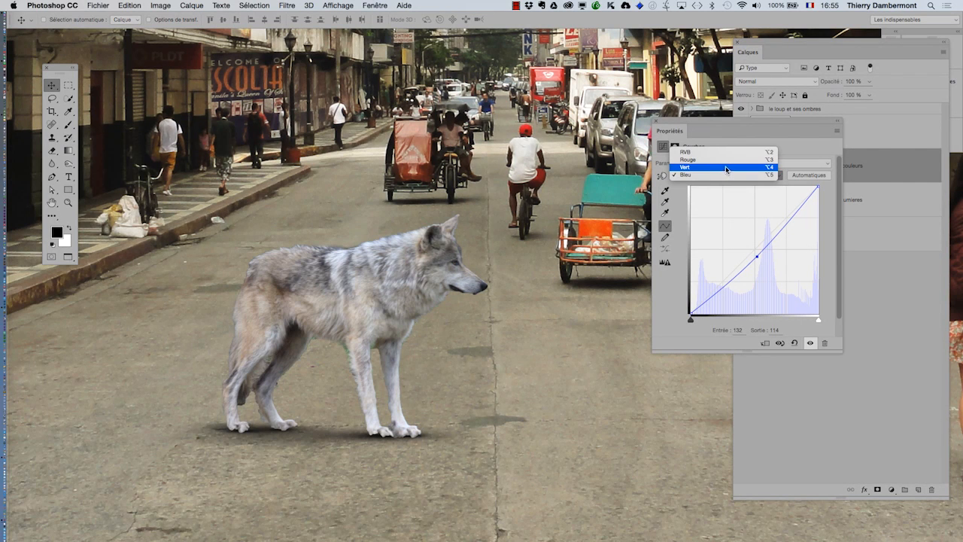
pyautogui.click(727, 159)
pyautogui.moveTo(754, 246); pyautogui.dragTo(754, 234)
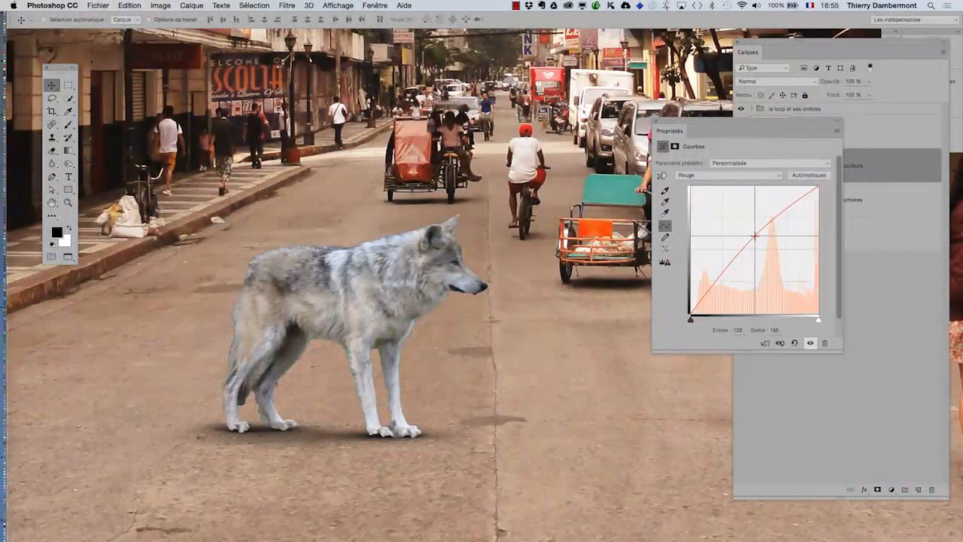
# Raise the midtones of the Vert channel slightly with a point near the middle of the curve
pyautogui.click(709, 178)
pyautogui.click(716, 186)
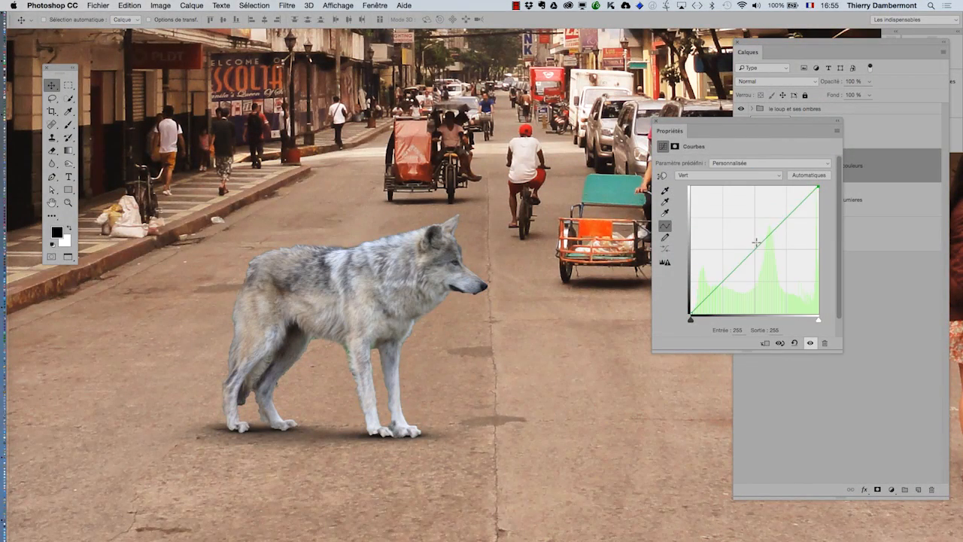
pyautogui.click(756, 242)
pyautogui.moveTo(756, 239)
pyautogui.mouseDown()
pyautogui.moveTo(761, 251)
pyautogui.moveTo(756, 239)
pyautogui.mouseUp()
# Set the gray point of the couleurs curves by sampling the road, sidewalk, tricycle and parked vehicles with the gray eyedropper
pyautogui.click(665, 201)
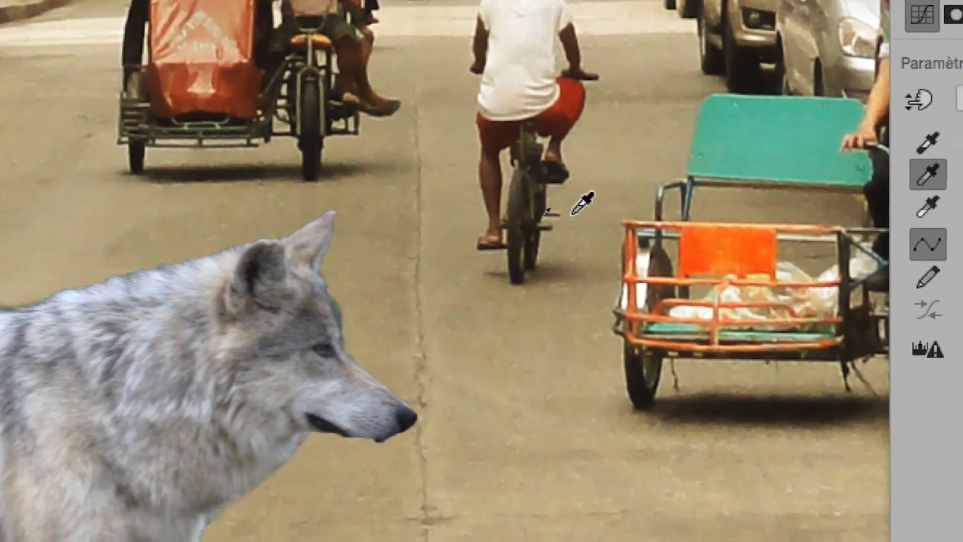
pyautogui.click(432, 243)
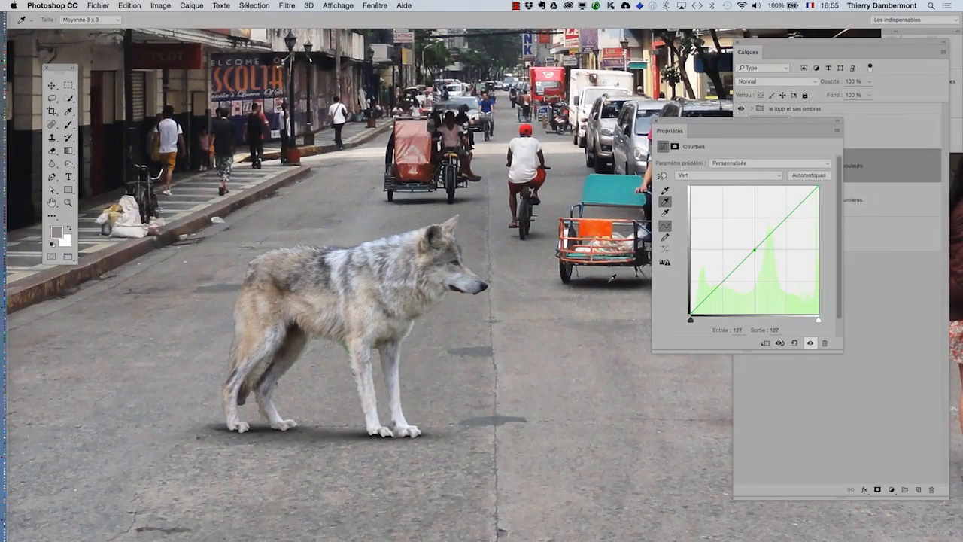
pyautogui.click(589, 318)
pyautogui.click(285, 218)
pyautogui.click(276, 174)
pyautogui.click(298, 165)
pyautogui.click(462, 133)
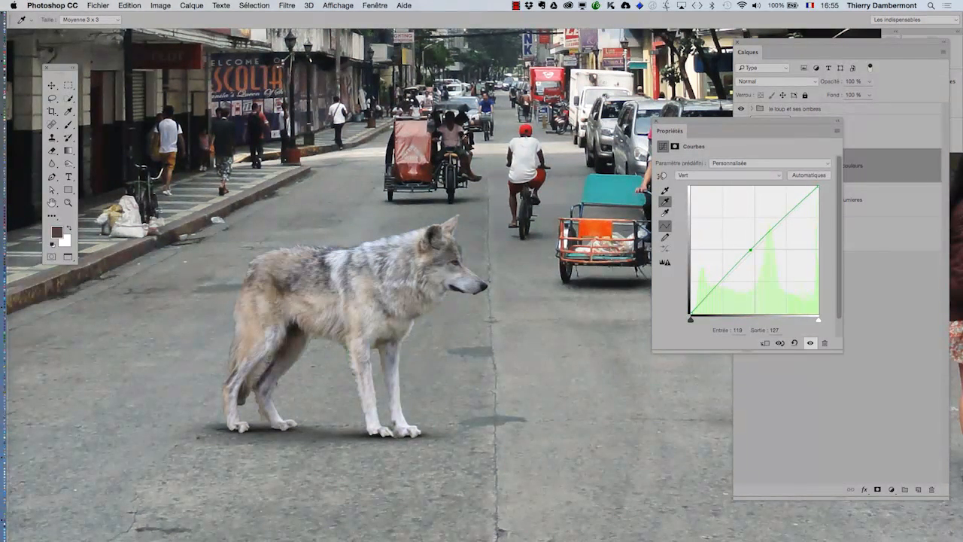
pyautogui.click(504, 143)
pyautogui.click(557, 137)
pyautogui.click(599, 115)
pyautogui.click(603, 126)
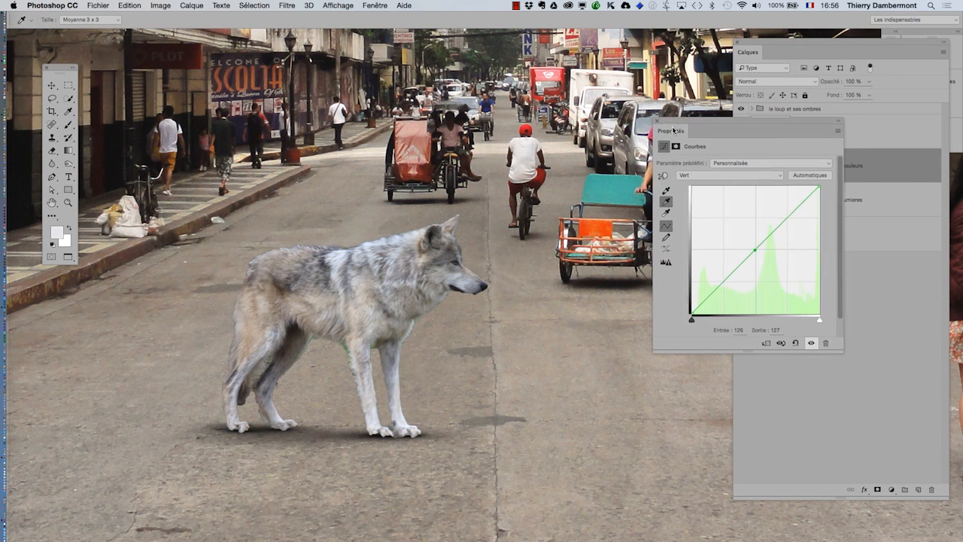
# Move the curves settings clear of the street scene and try gray points on the vehicles, curb, road and orange cart
pyautogui.moveTo(666, 130); pyautogui.dragTo(655, 294)
pyautogui.click(717, 153)
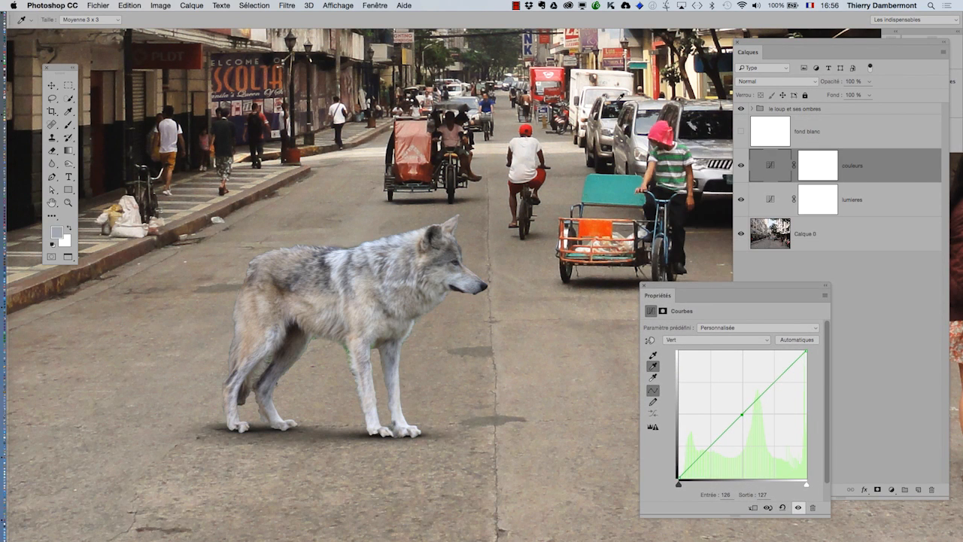
pyautogui.click(584, 86)
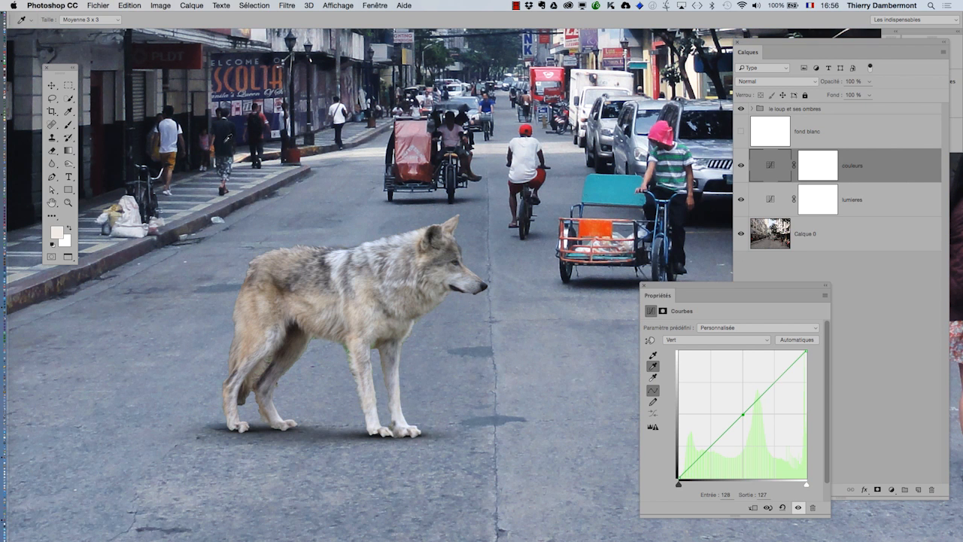
pyautogui.click(252, 182)
pyautogui.click(181, 216)
pyautogui.click(155, 231)
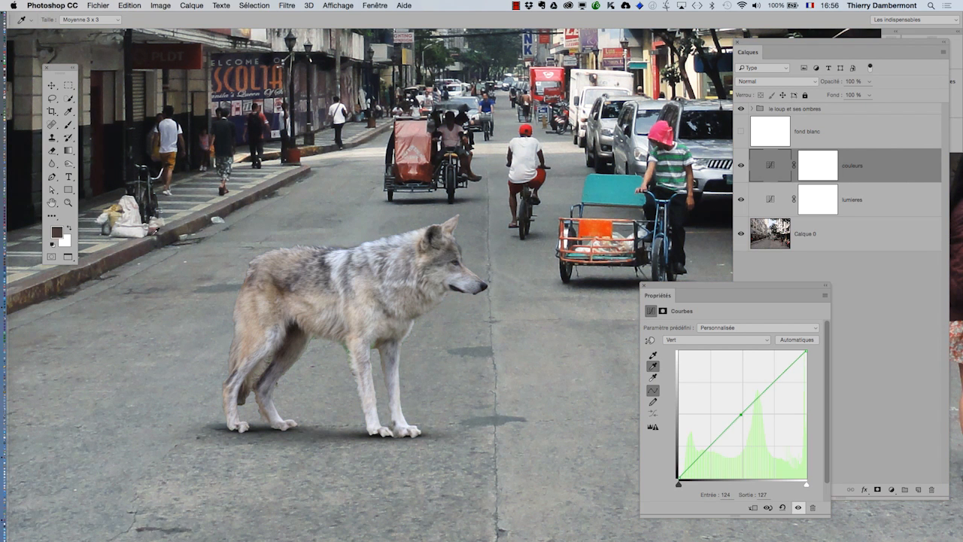
pyautogui.click(134, 261)
pyautogui.click(495, 290)
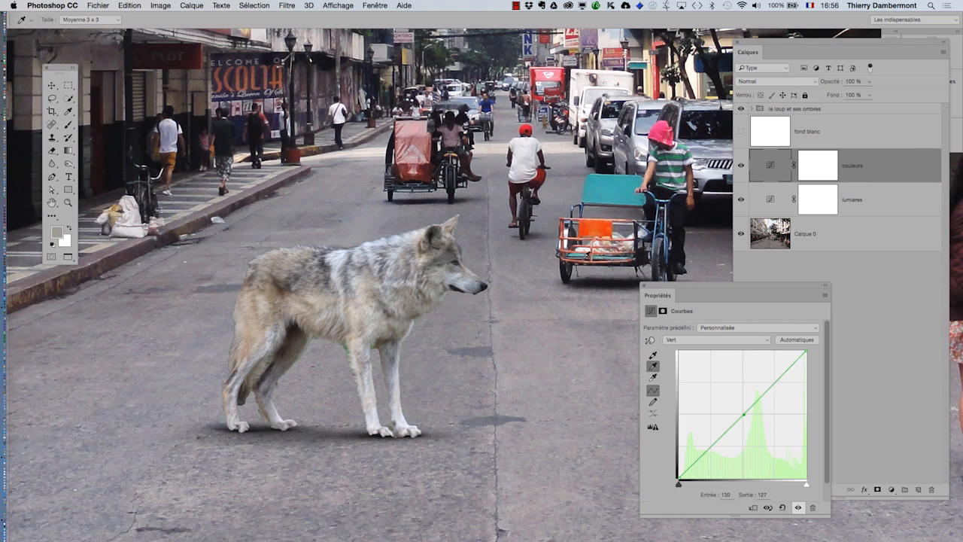
pyautogui.click(595, 284)
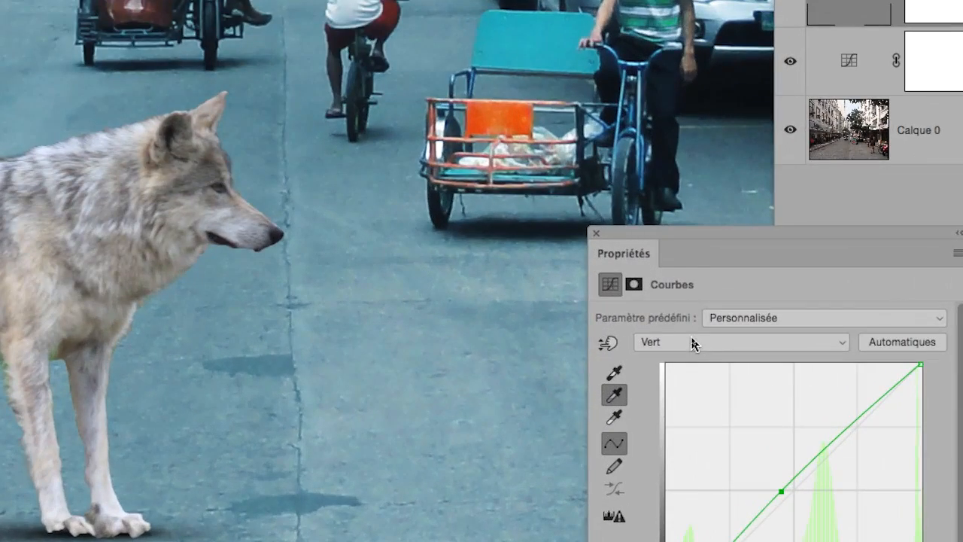
# Show the combined RVB curve and try gray points on the road, tricycle, bicycle and parked car
pyautogui.click(692, 340)
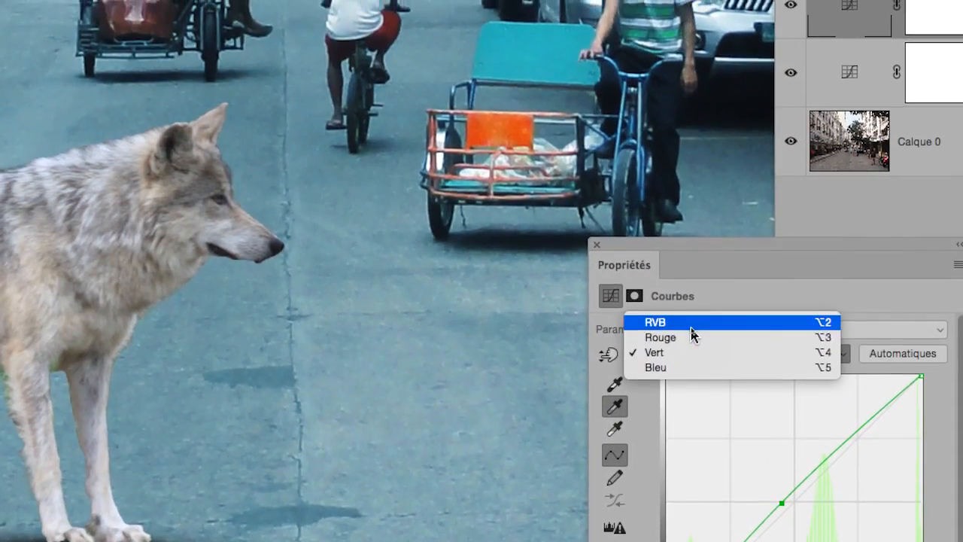
pyautogui.click(691, 323)
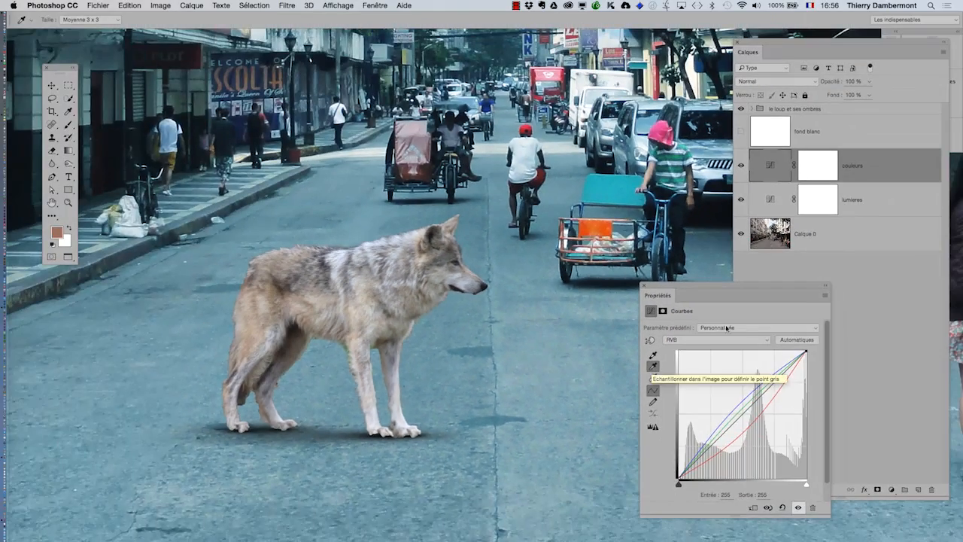
pyautogui.click(462, 207)
pyautogui.click(426, 136)
pyautogui.click(543, 194)
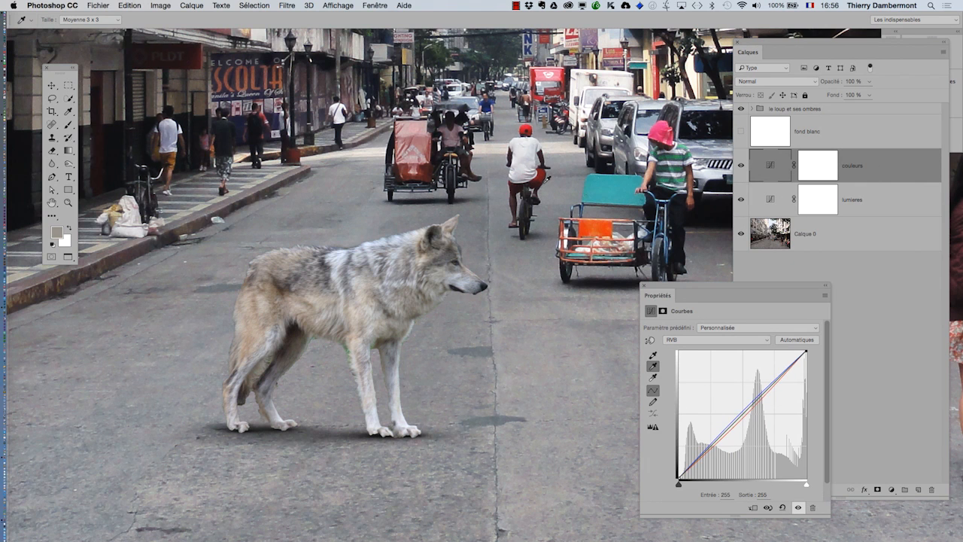
pyautogui.click(558, 175)
pyautogui.click(628, 133)
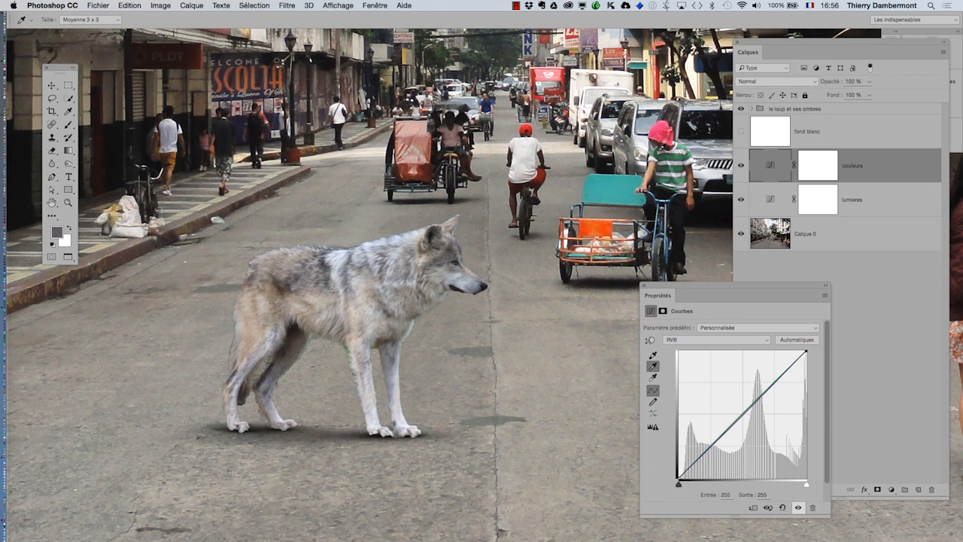
# Sample the gray point in the dark area beside the pedestrian in the beige shirt and close the curves settings
pyautogui.scroll(-5, 572, 200)
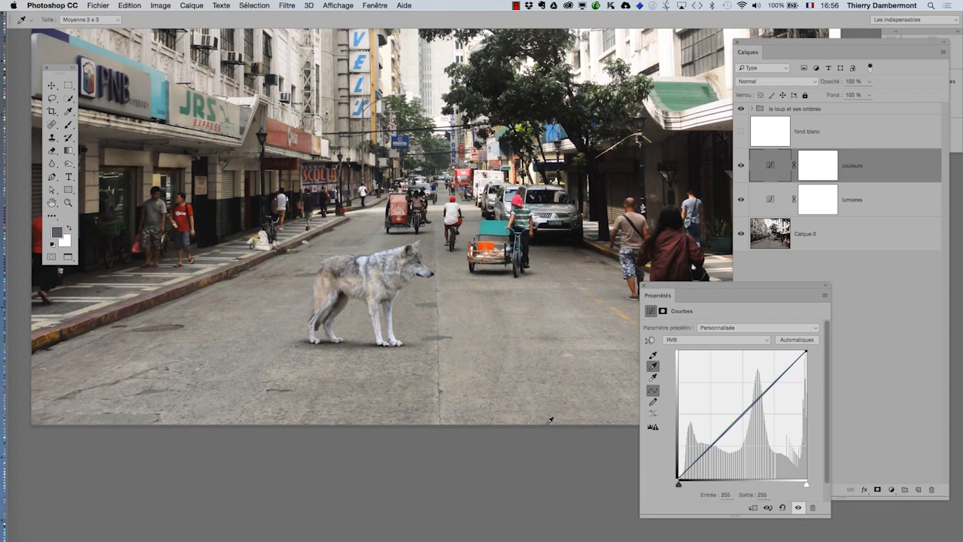
pyautogui.click(619, 231)
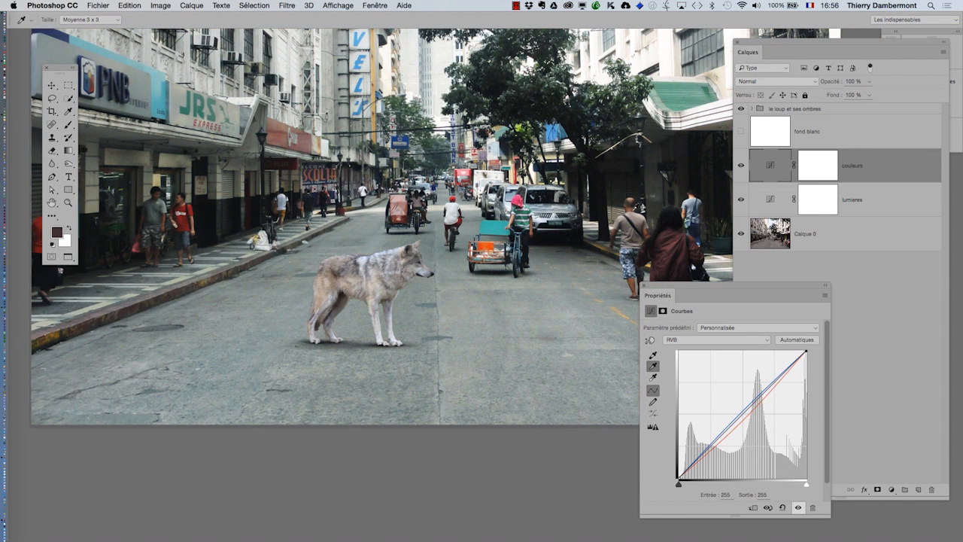
pyautogui.click(644, 286)
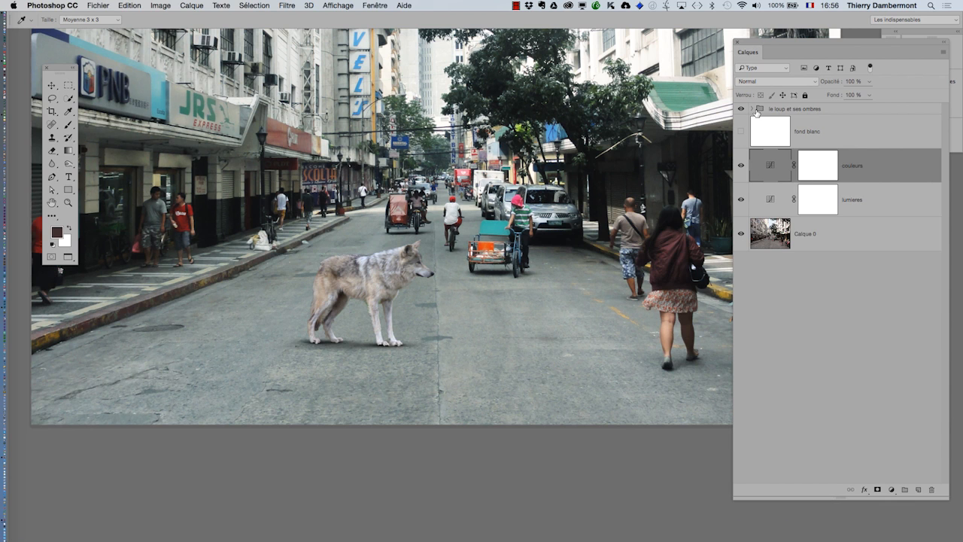
# In the "le loup et ses ombres" group, rename the clipped Courbes 1 adjustment layer as "lumieres loup"
pyautogui.click(753, 111)
pyautogui.press('v')
pyautogui.press('d')
pyautogui.click(813, 137)
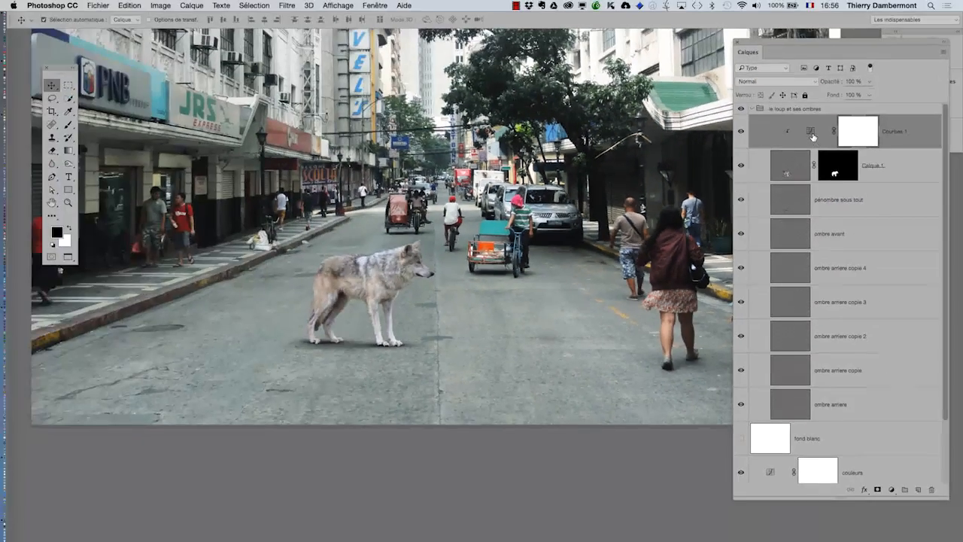
pyautogui.doubleClick(875, 138)
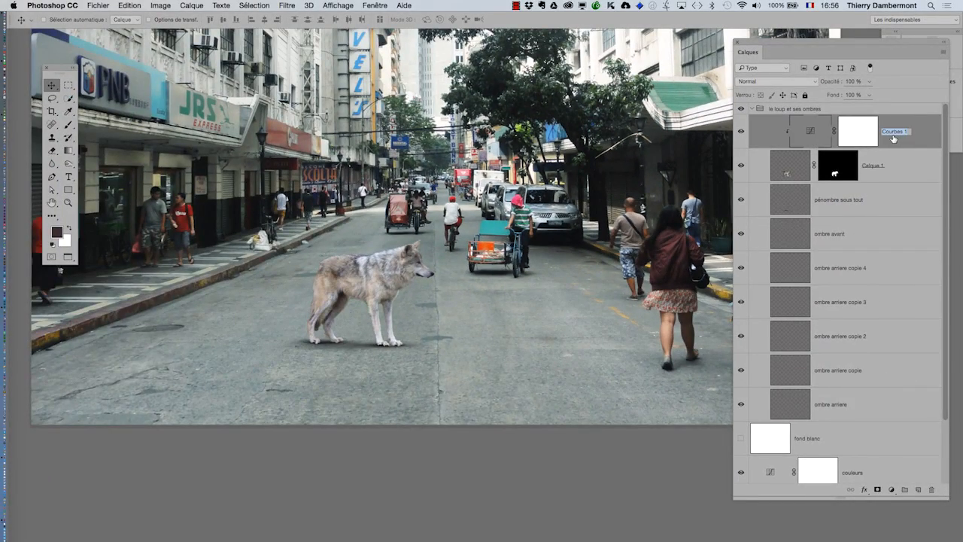
pyautogui.write('lumi')
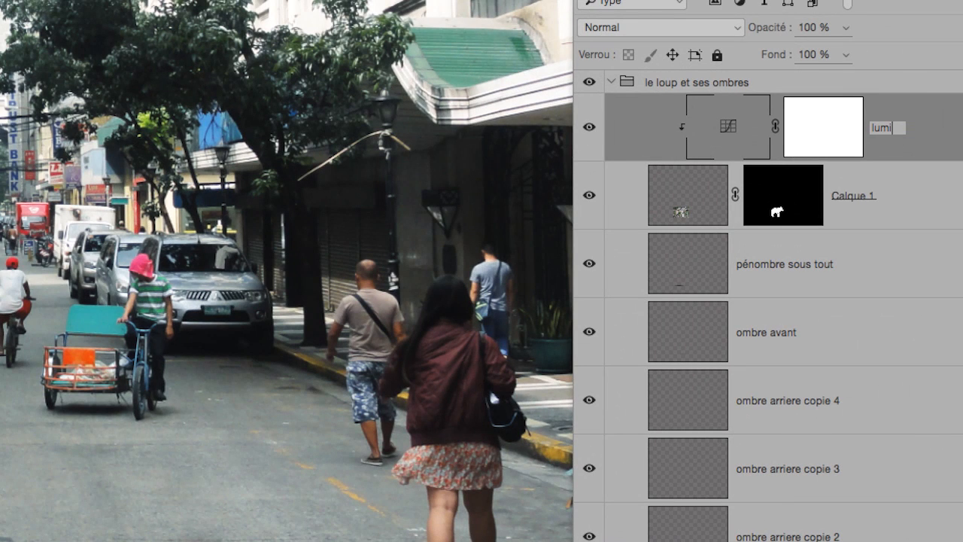
pyautogui.write('eres loup')
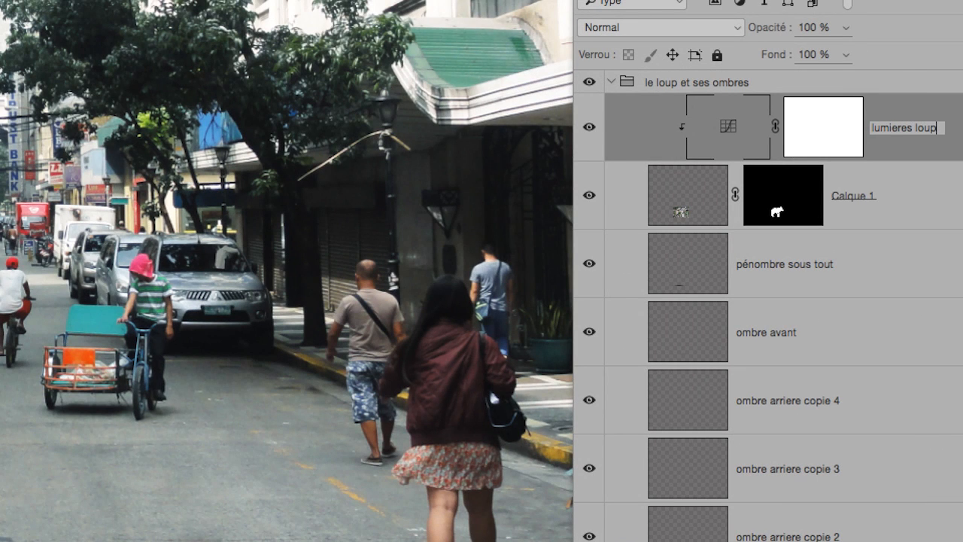
pyautogui.press('Return')
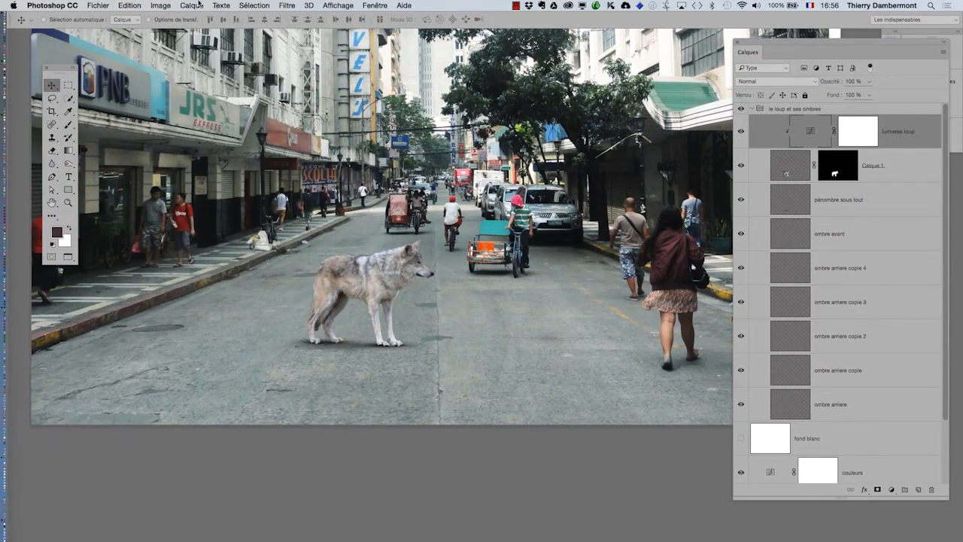
# Add a Curves adjustment layer above "lumieres loup" and clip it to the wolf layer
pyautogui.click(199, 5)
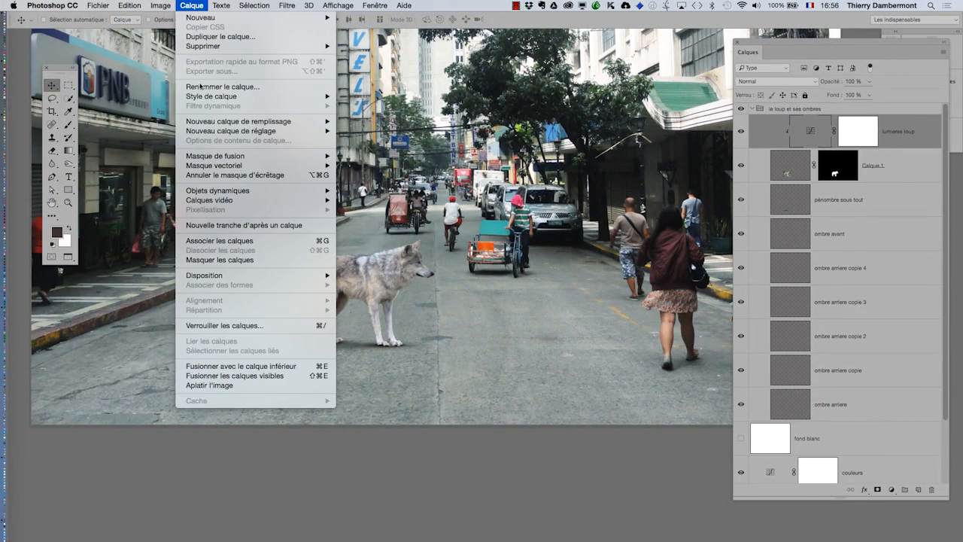
pyautogui.moveTo(214, 133)
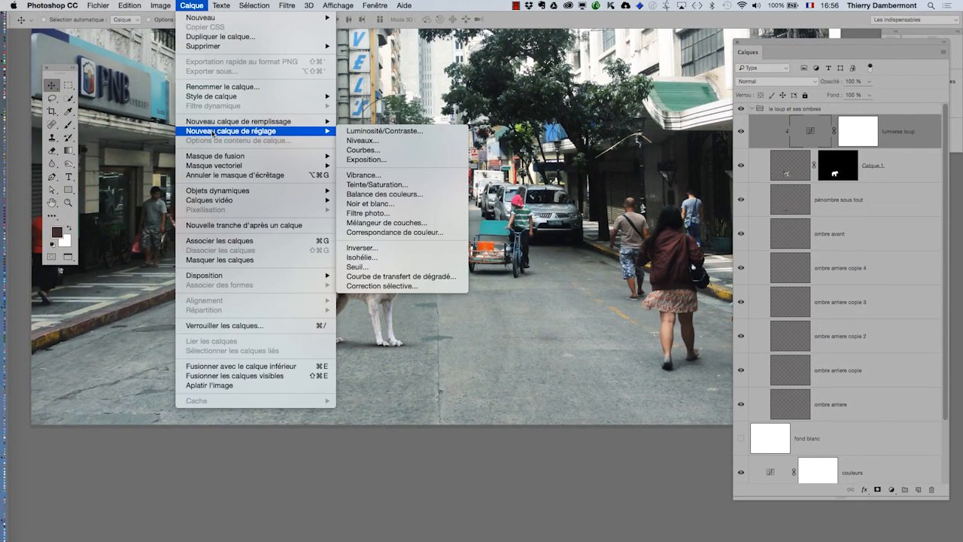
pyautogui.click(363, 150)
pyautogui.click(628, 161)
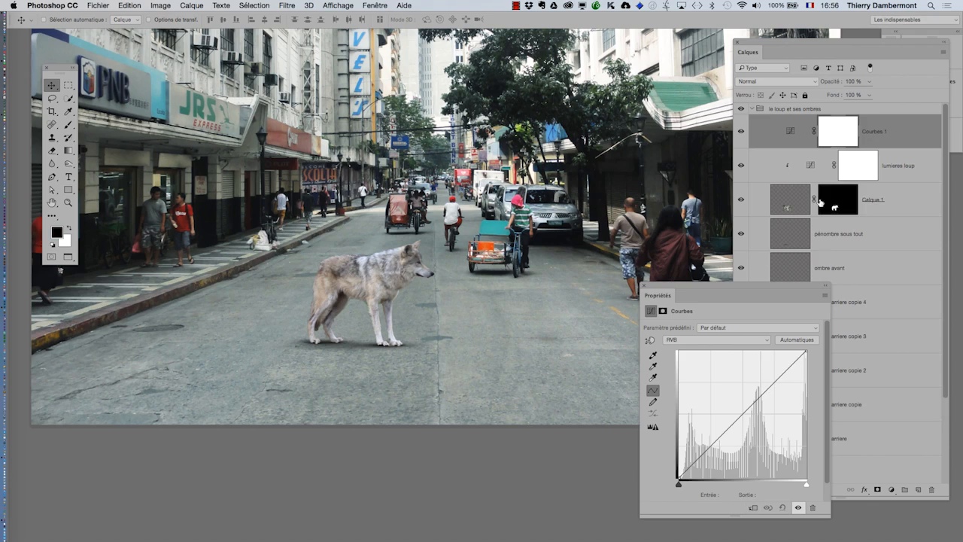
pyautogui.moveTo(645, 288); pyautogui.dragTo(554, 259)
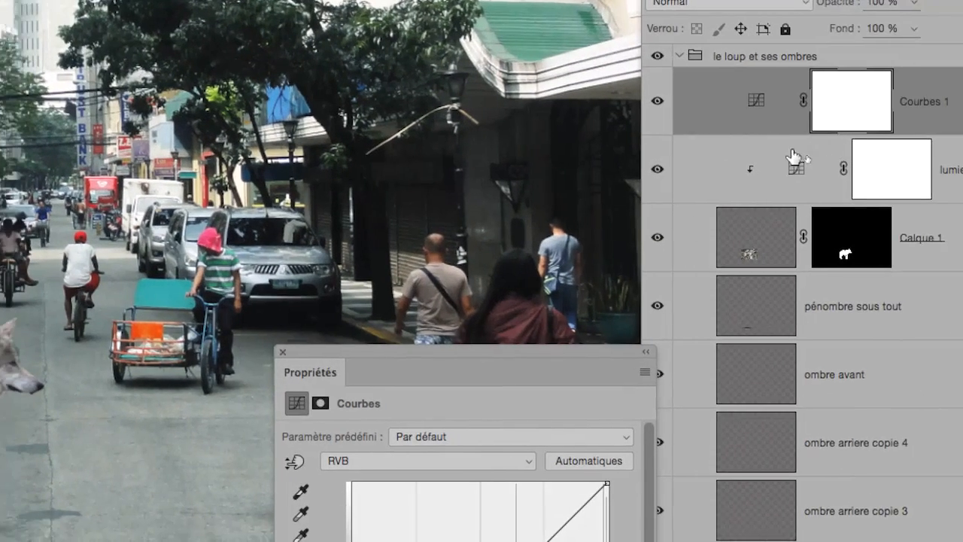
pyautogui.keyDown('alt'); pyautogui.click(852, 157); pyautogui.keyUp('alt')
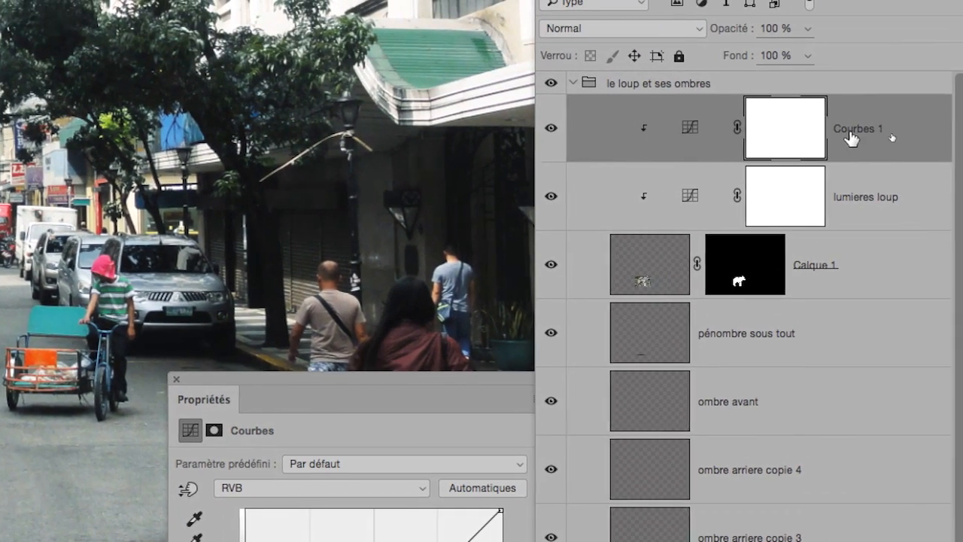
# Rename the new clipped Courbes 1 adjustment layer as "couleurs loup"
pyautogui.doubleClick(912, 120)
pyautogui.write('co')
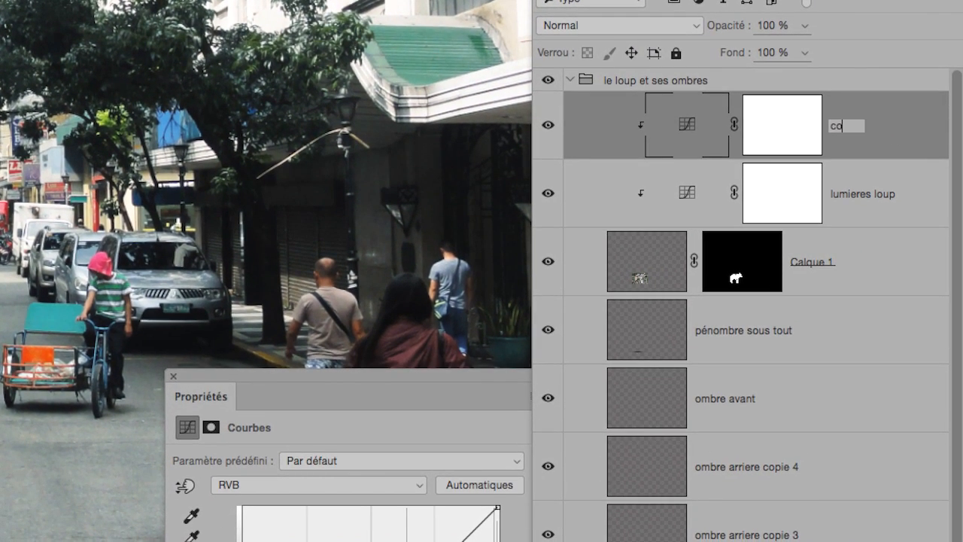
pyautogui.write('uleurs loup')
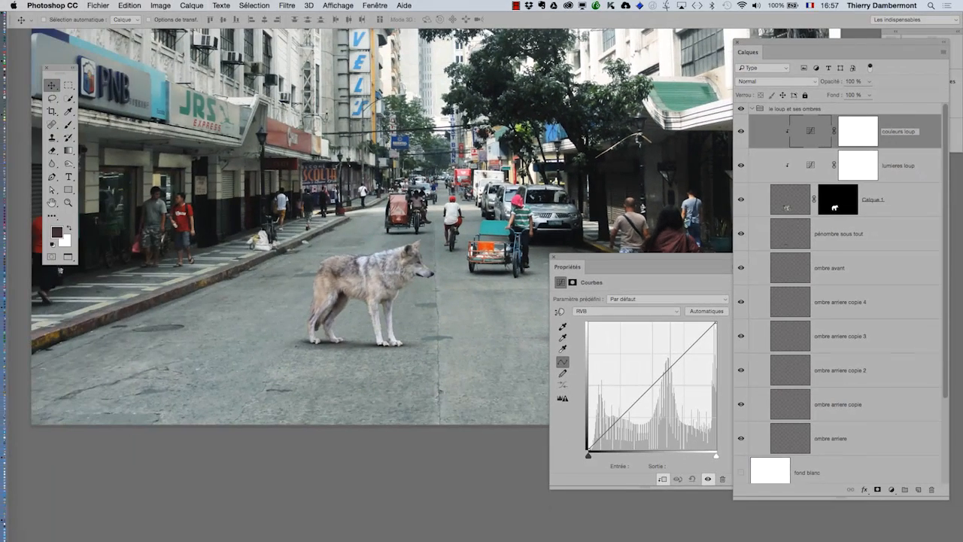
pyautogui.press('Return')
# Raise the midtones of the Vert (green) curve on "couleurs loup" to input 131, output 139
pyautogui.moveTo(640, 257); pyautogui.dragTo(589, 223)
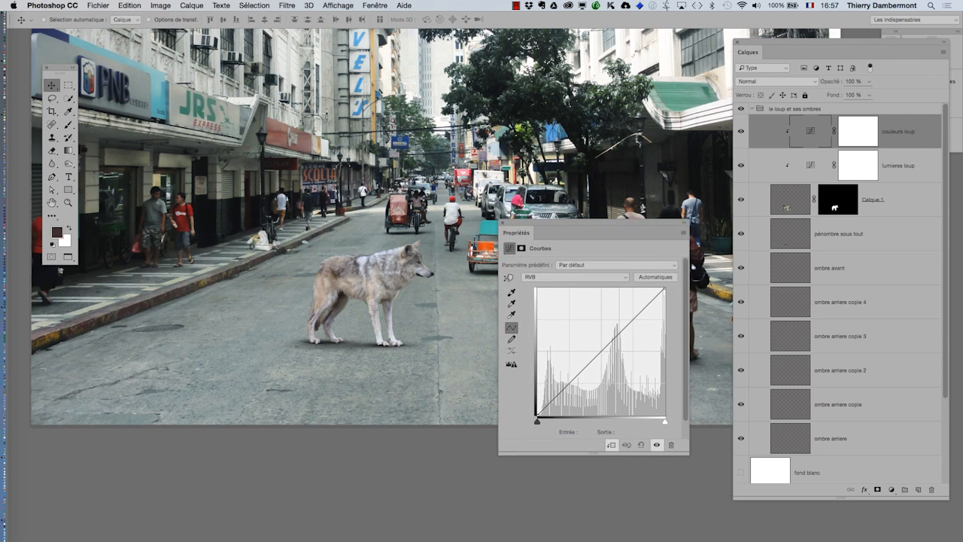
pyautogui.click(576, 277)
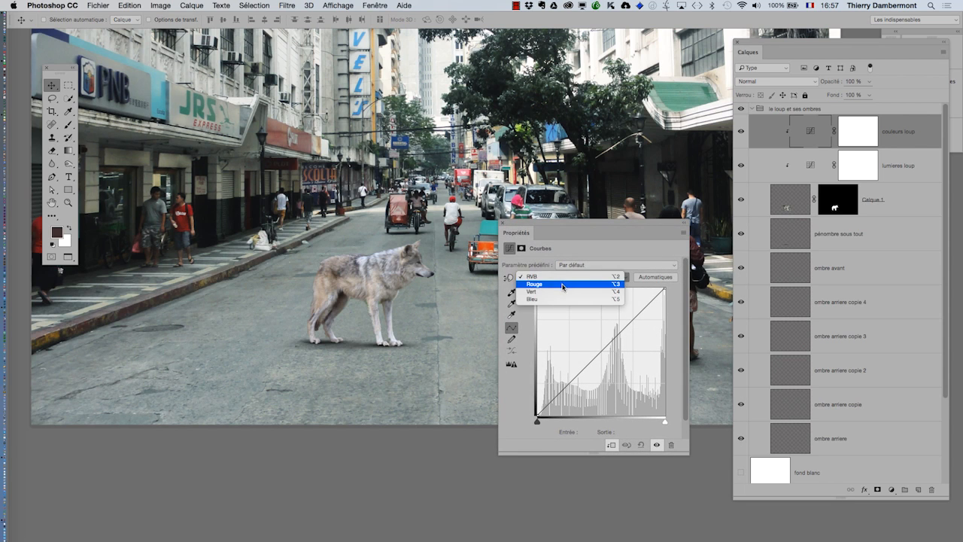
pyautogui.click(565, 287)
pyautogui.scroll(1, 366, 281)
pyautogui.scroll(1, 366, 281)
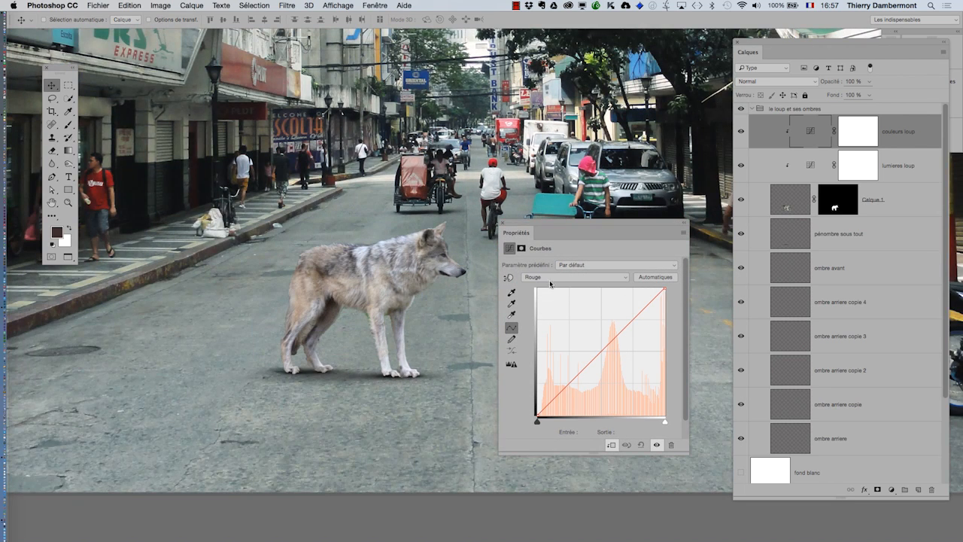
pyautogui.click(575, 277)
pyautogui.click(568, 288)
pyautogui.moveTo(601, 350); pyautogui.dragTo(603, 346)
# Lower the midtones of the Rouge (red) curve on "couleurs loup" to input 130, output 121
pyautogui.click(575, 277)
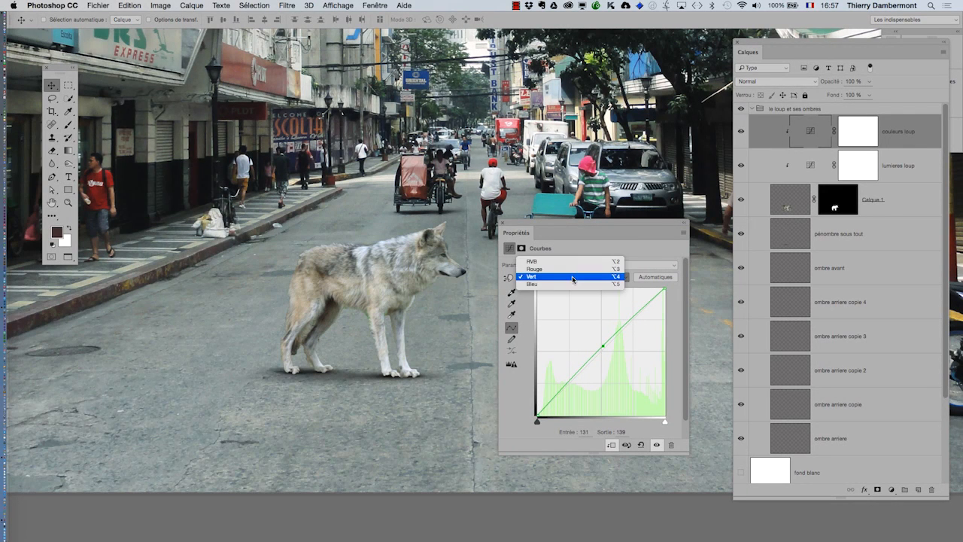
pyautogui.click(573, 267)
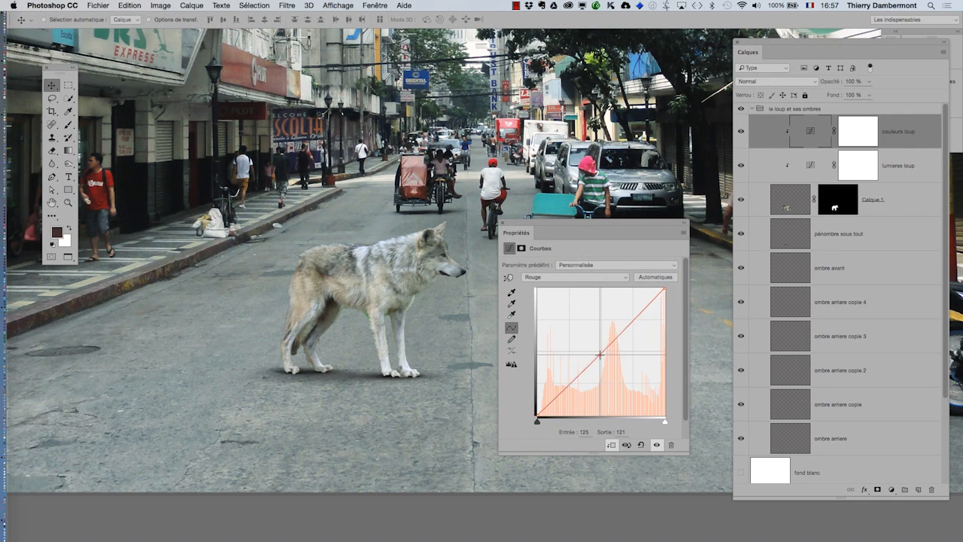
pyautogui.moveTo(602, 351); pyautogui.dragTo(603, 353)
# Move the curves settings clear of the wolf and examine its fur colors against the street, up close and from afar
pyautogui.moveTo(545, 222); pyautogui.dragTo(277, 409)
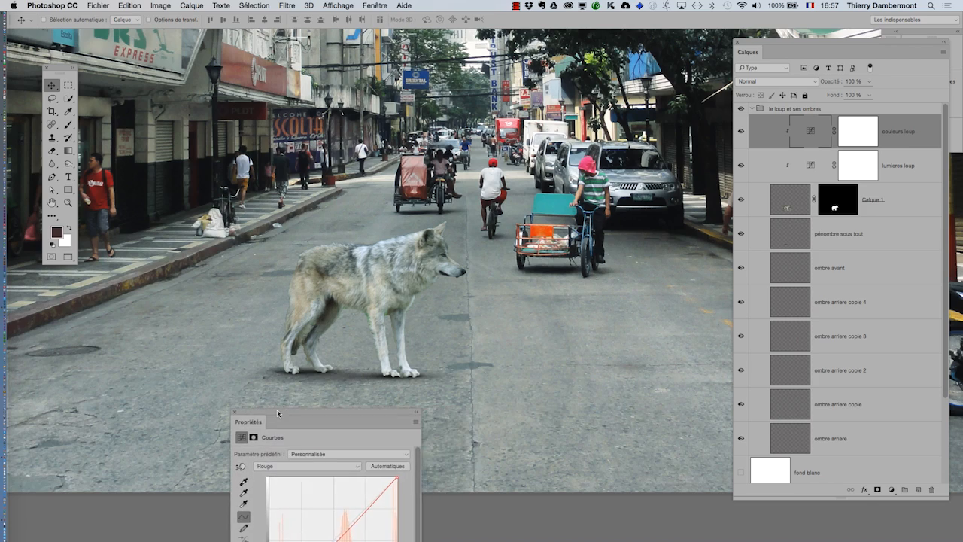
pyautogui.scroll(3, 324, 301)
pyautogui.scroll(1, 325, 303)
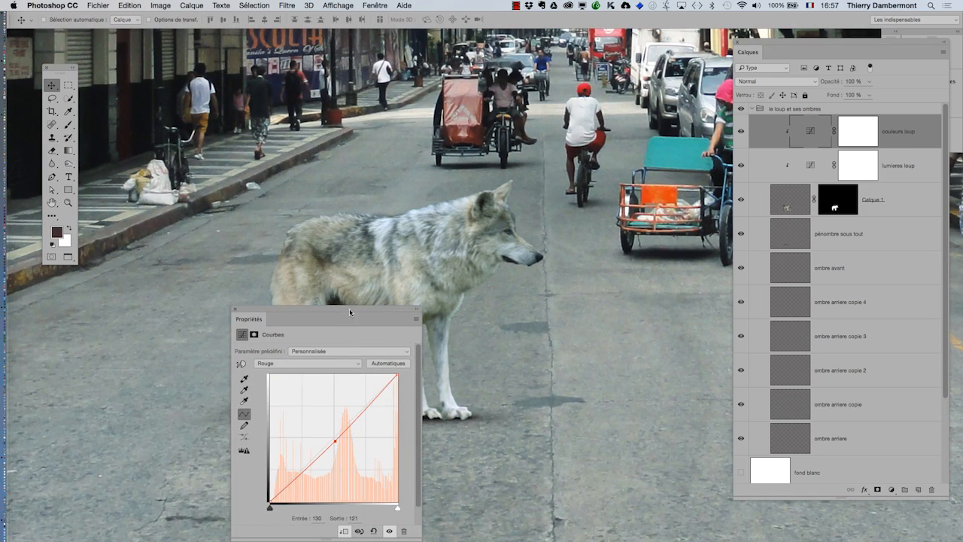
pyautogui.moveTo(349, 312); pyautogui.dragTo(113, 320)
pyautogui.scroll(2, 370, 316)
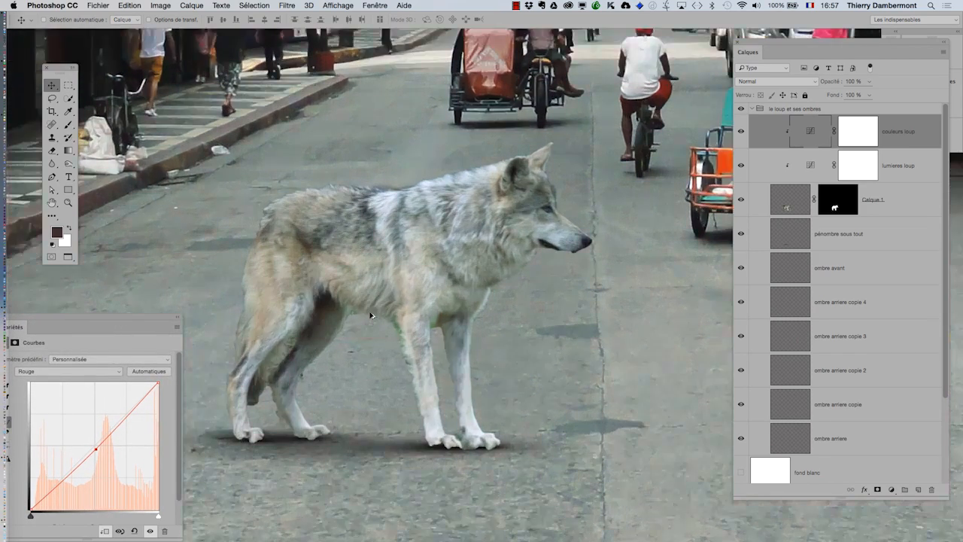
pyautogui.scroll(2, 370, 315)
pyautogui.scroll(-4, 421, 296)
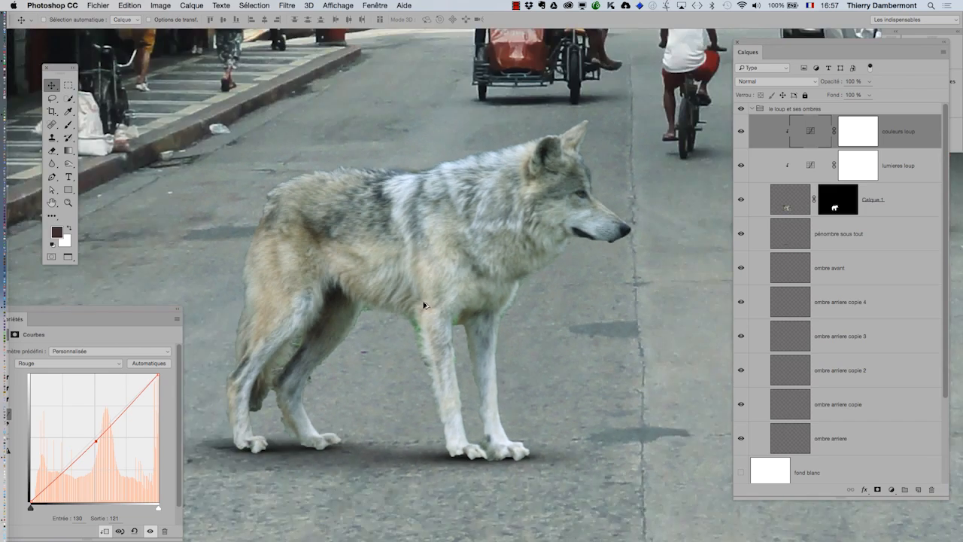
pyautogui.scroll(-1, 422, 307)
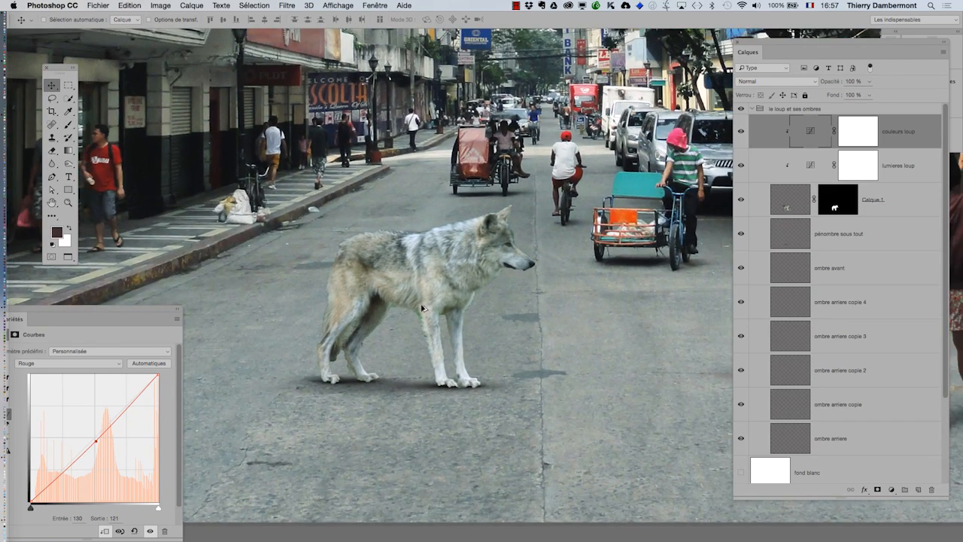
pyautogui.scroll(-3, 422, 307)
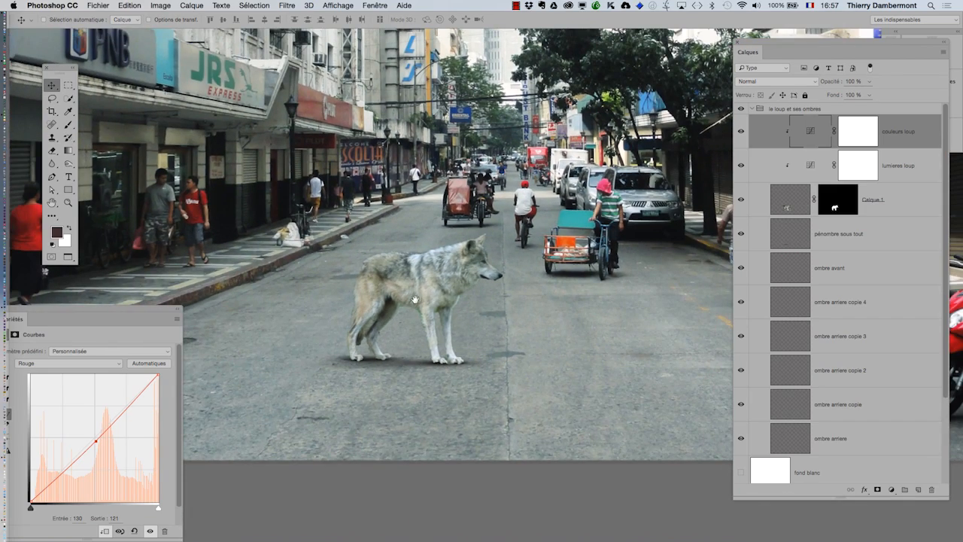
pyautogui.moveTo(416, 299); pyautogui.dragTo(337, 225)
pyautogui.scroll(1, 356, 232)
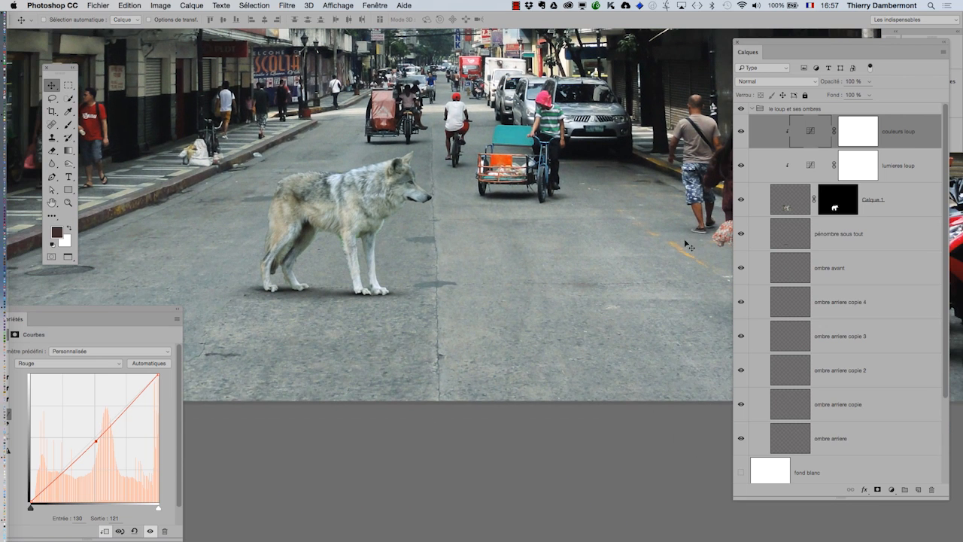
# Hide the "couleurs loup", "lumieres loup", "couleurs" and "lumieres" curves layers and inspect the uncorrected wolf and street
pyautogui.moveTo(740, 132); pyautogui.dragTo(740, 165)
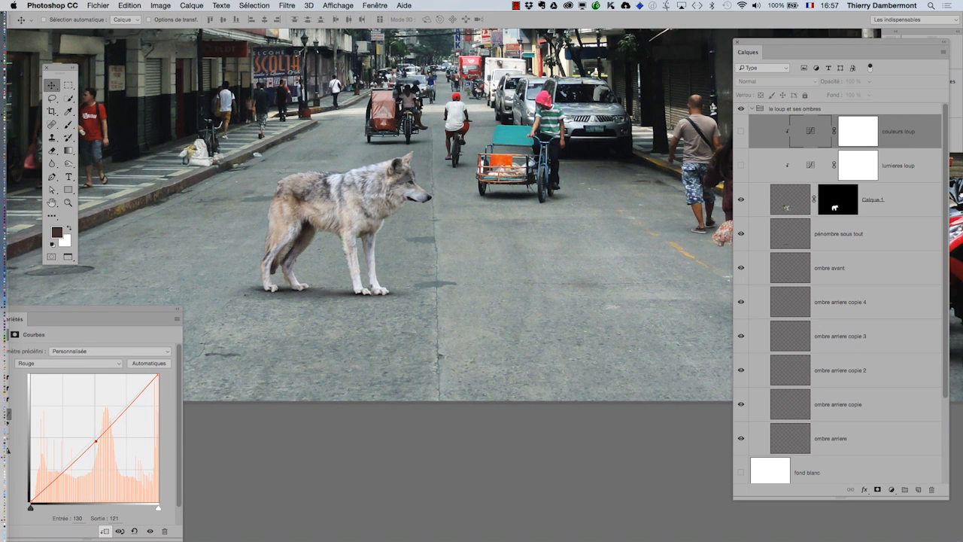
pyautogui.moveTo(944, 496); pyautogui.dragTo(950, 538)
pyautogui.scroll(-2, 822, 465)
pyautogui.moveTo(741, 461); pyautogui.dragTo(740, 494)
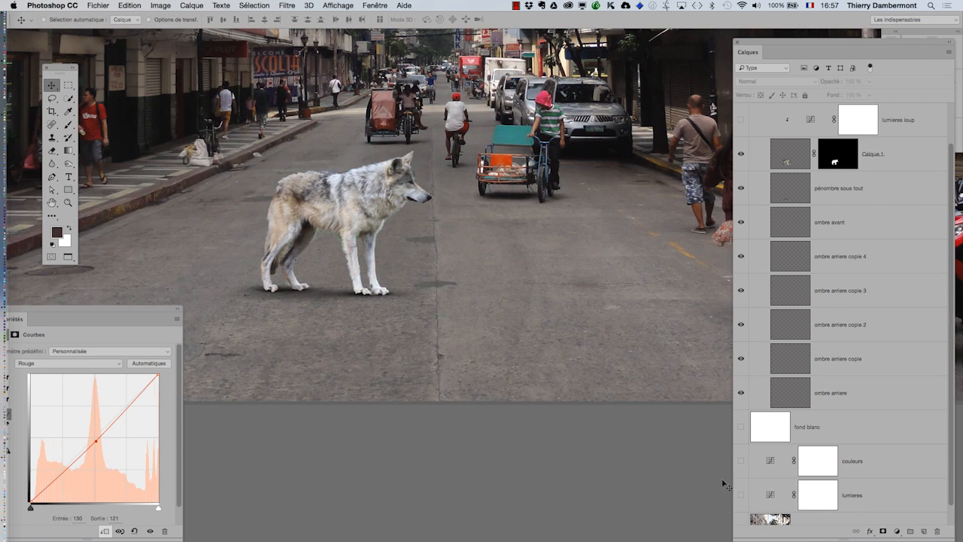
pyautogui.scroll(5, 307, 210)
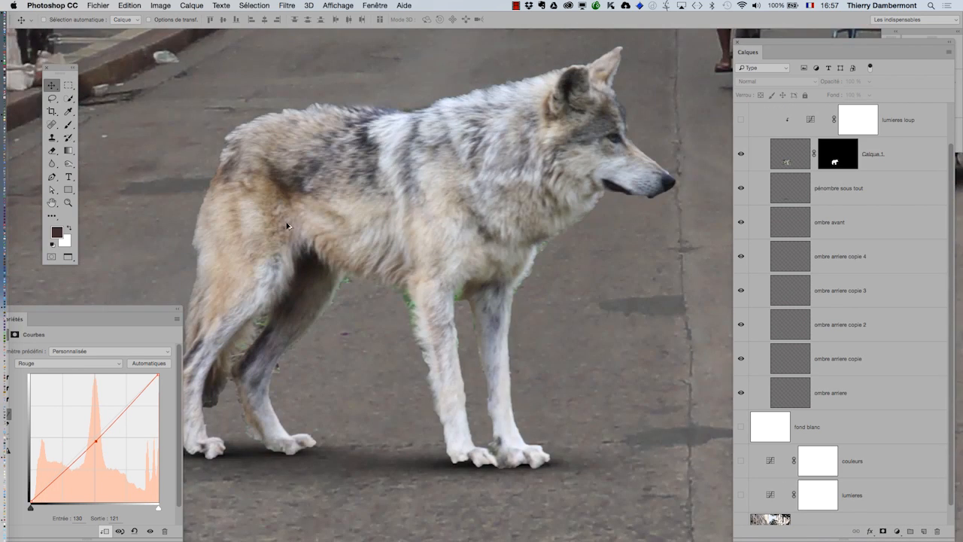
pyautogui.scroll(-3, 287, 225)
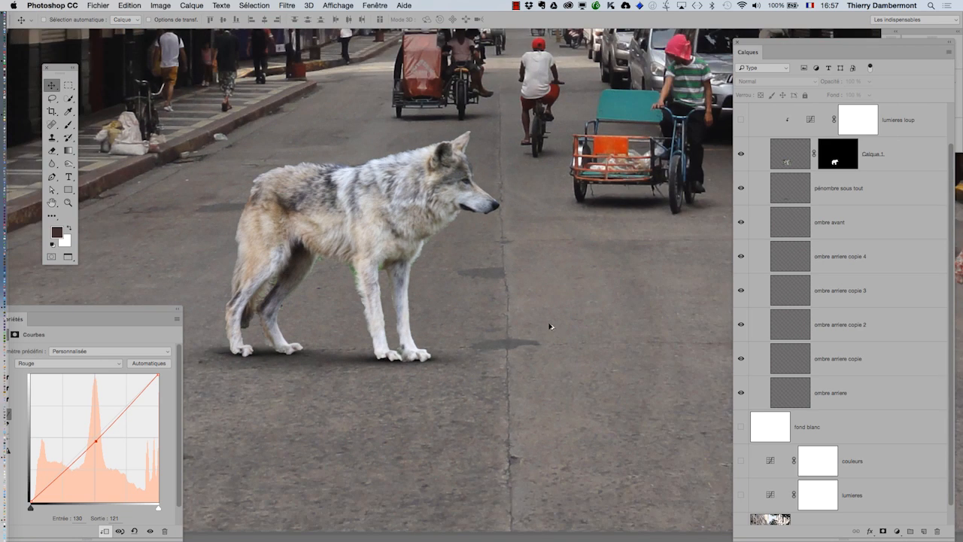
pyautogui.scroll(-4, 550, 326)
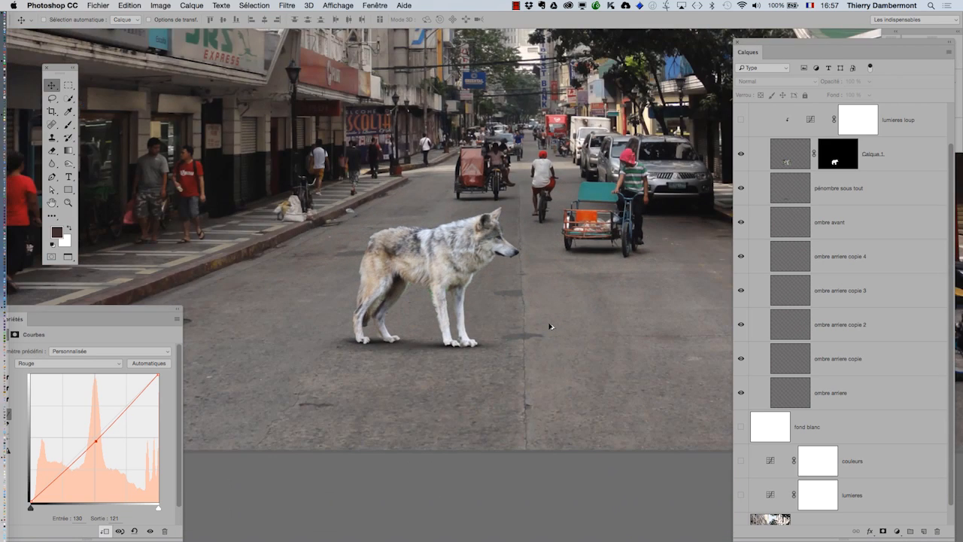
pyautogui.moveTo(544, 308); pyautogui.dragTo(495, 302)
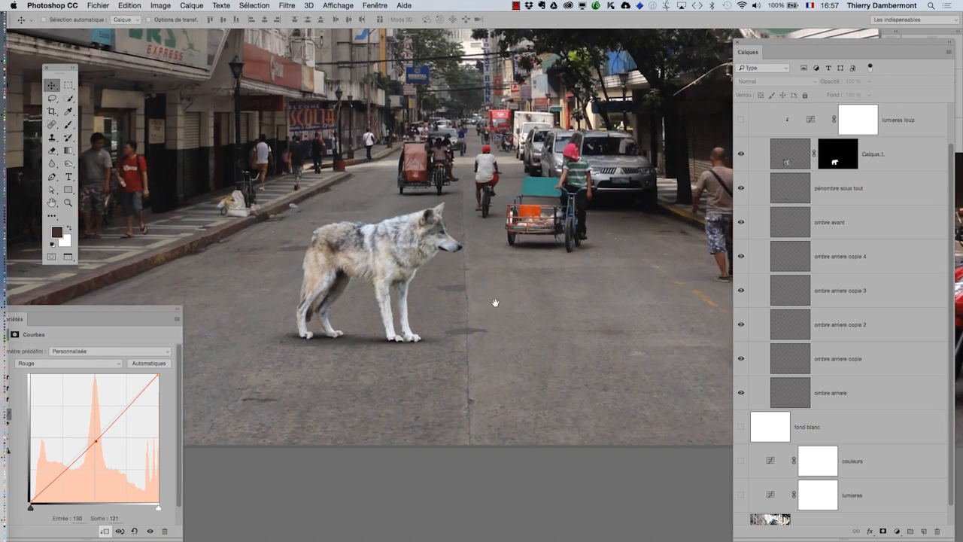
pyautogui.scroll(1, 480, 323)
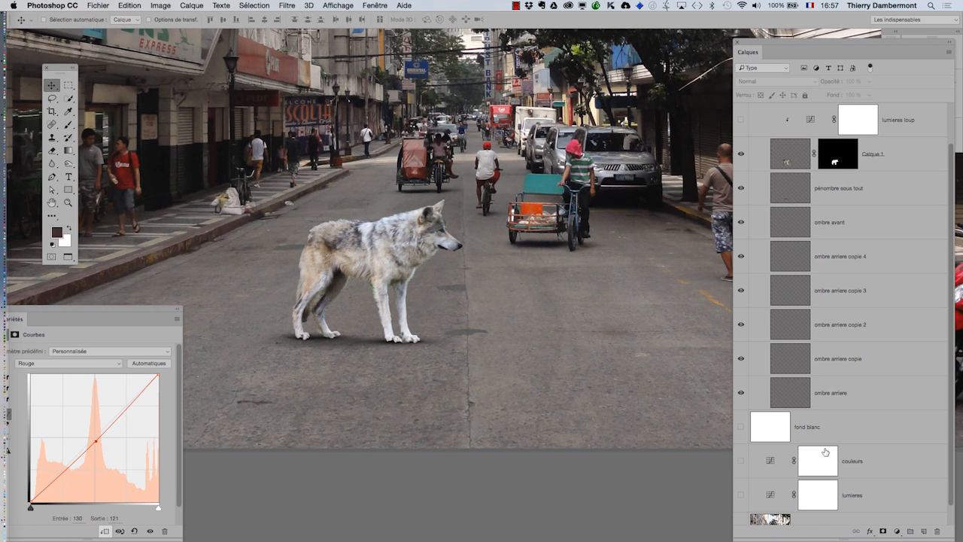
# Show the four curves layers for the street and the wolf again and inspect the corrected composite
pyautogui.scroll(-1, 826, 452)
pyautogui.click(741, 453)
pyautogui.click(741, 487)
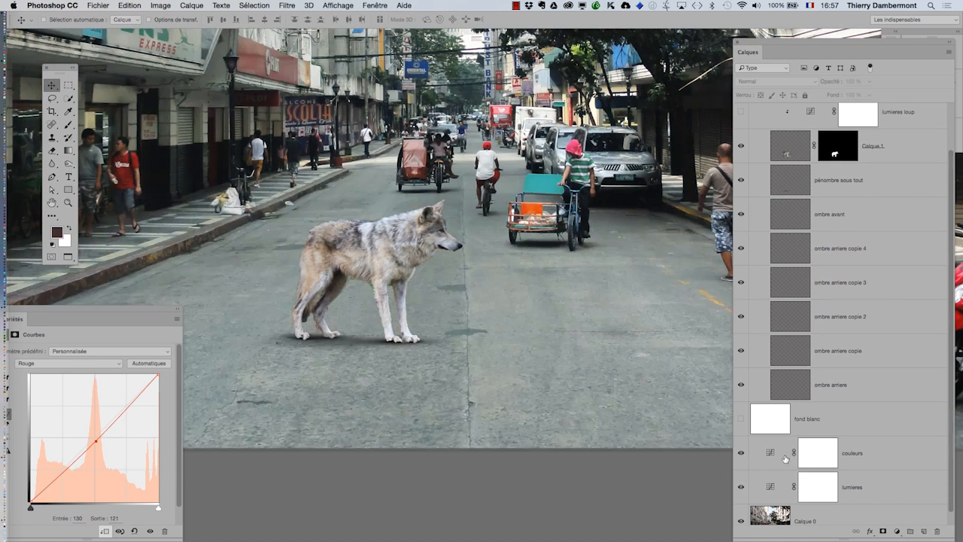
pyautogui.scroll(2, 816, 283)
pyautogui.click(740, 164)
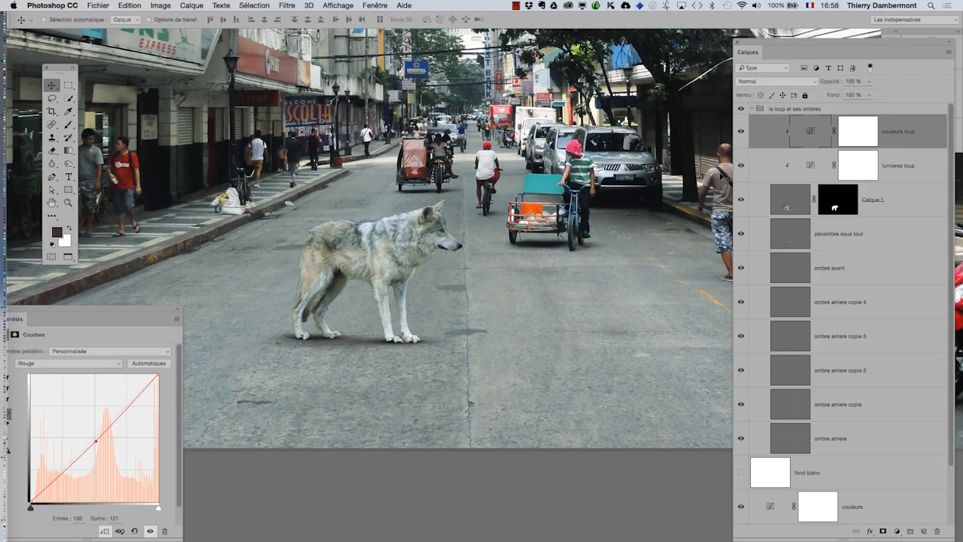
pyautogui.scroll(4, 357, 292)
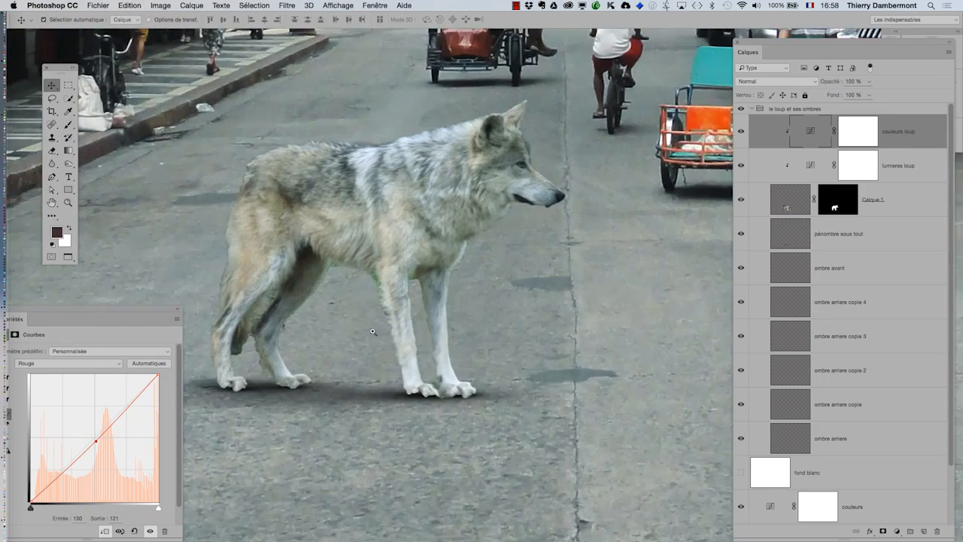
pyautogui.moveTo(461, 350); pyautogui.dragTo(509, 349)
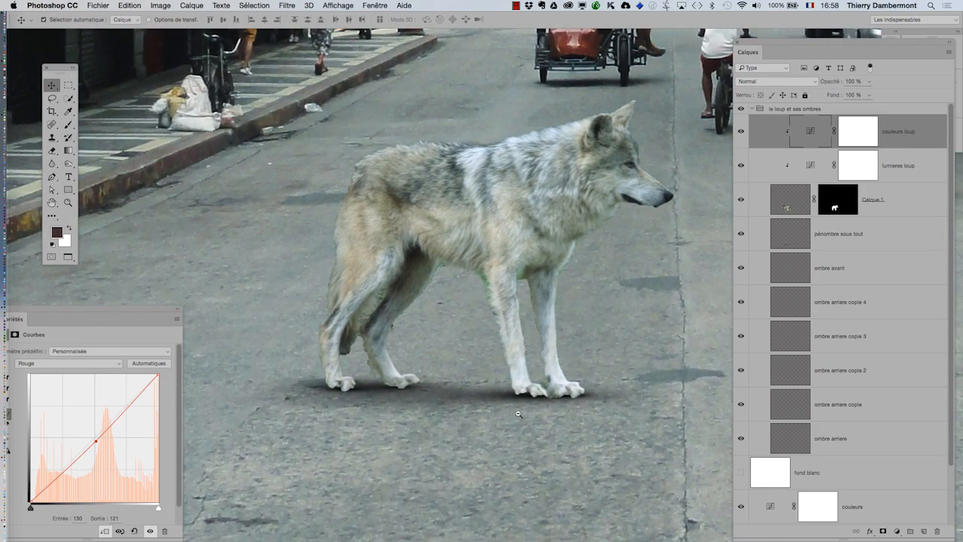
pyautogui.scroll(-3, 518, 414)
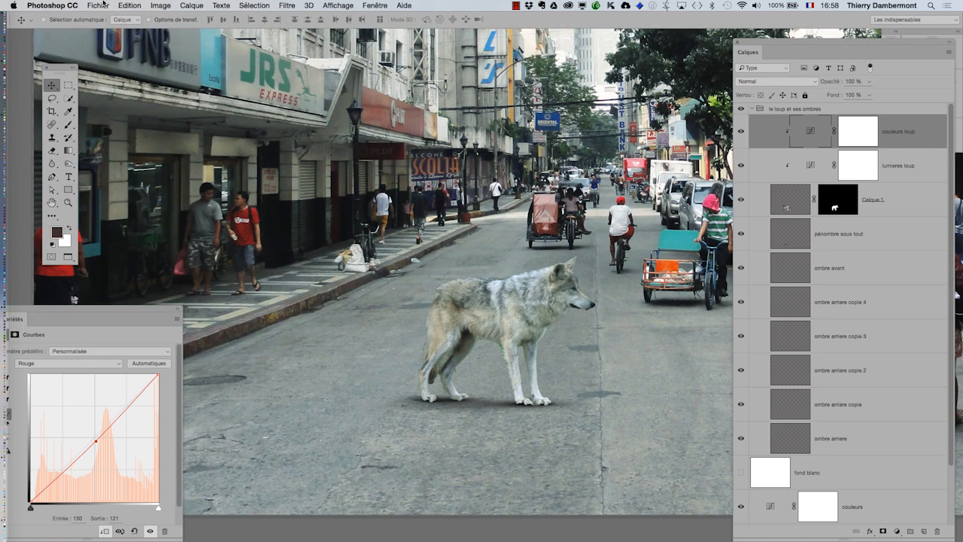
# Save the composite as a new Photoshop file named "street_view_(2014) - 04.psd" in the "sélection rapide" folder
pyautogui.click(98, 5)
pyautogui.click(139, 98)
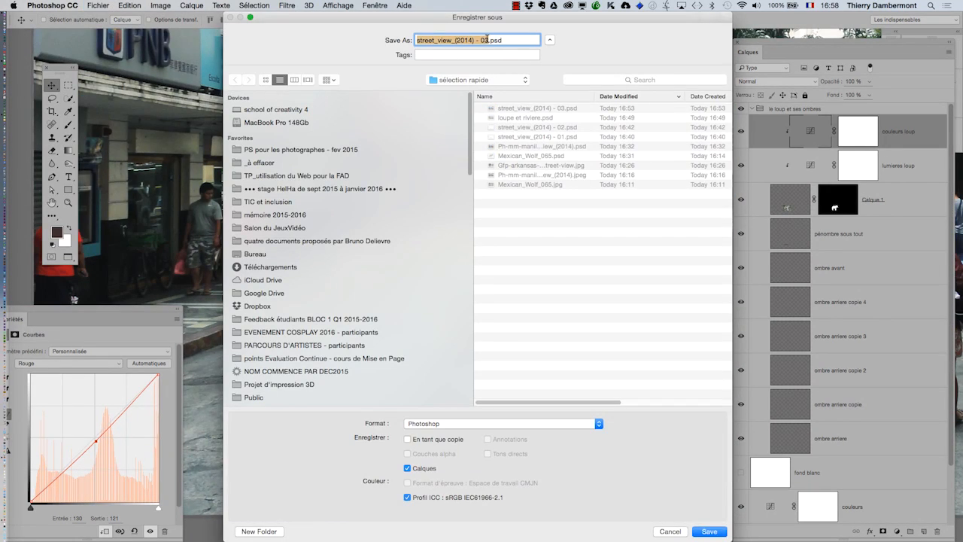
pyautogui.click(486, 40)
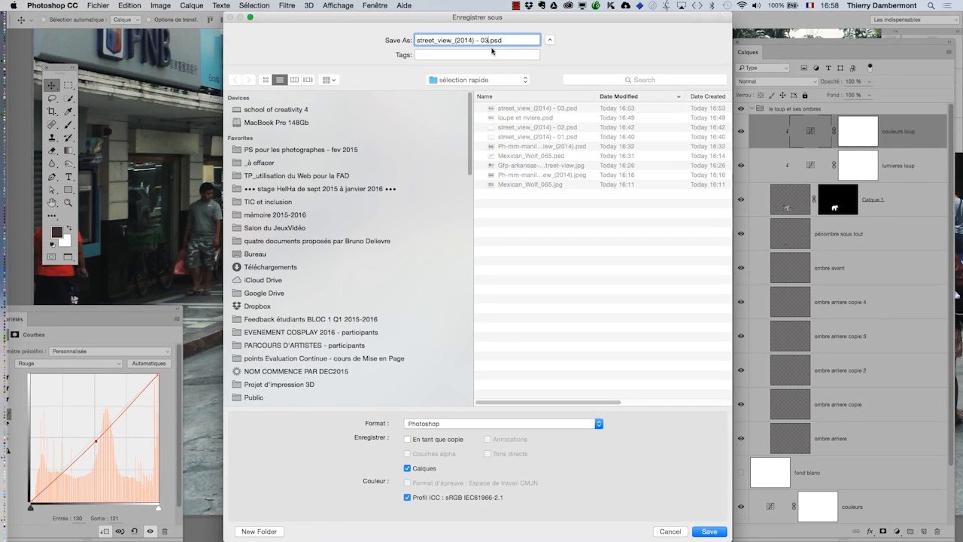
pyautogui.press('BackSpace')
pyautogui.write('4')
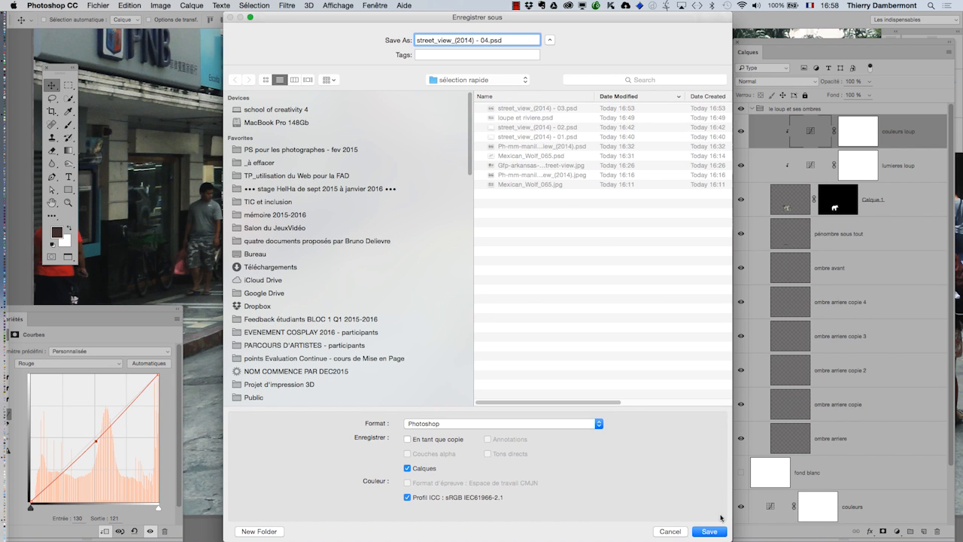